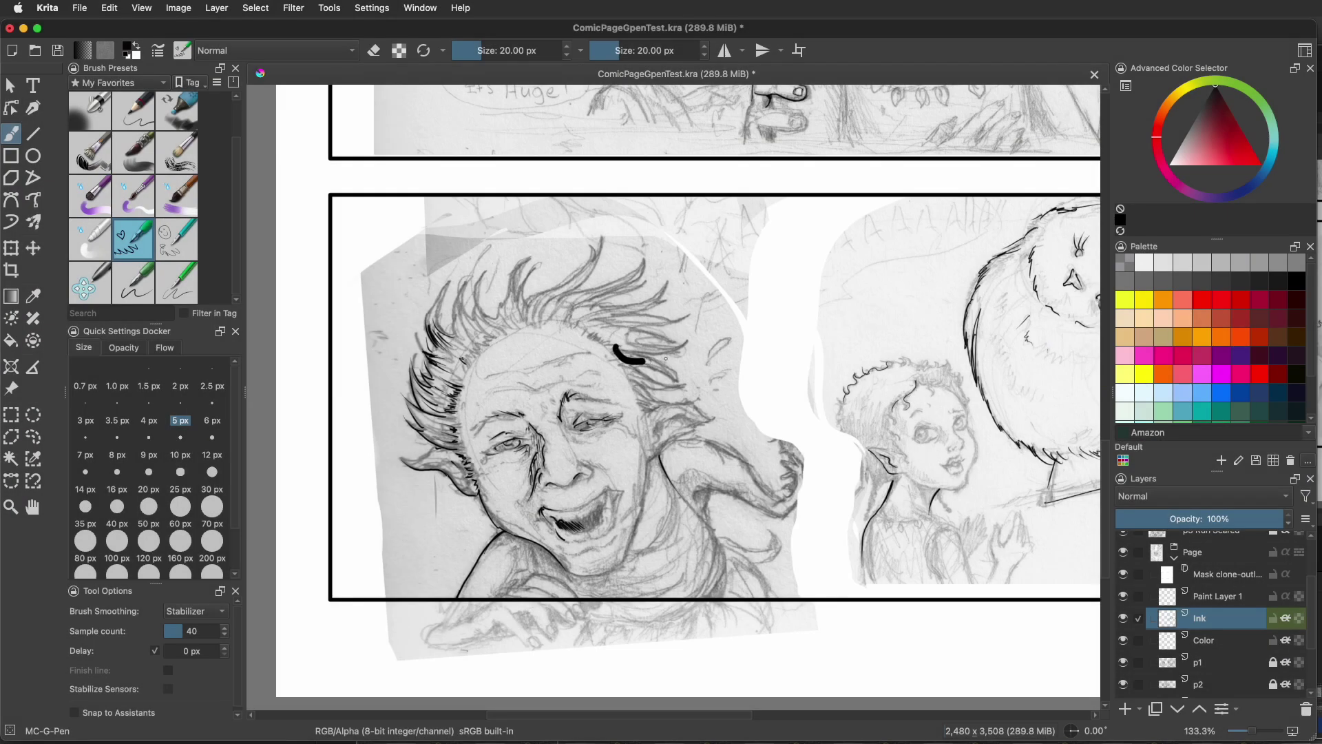
Draw a curving MC-G-Pen test stroke on the old man's hair and check its brush settings.
mouse_move(666, 358)
left_mouse_down()
mouse_move(717, 306)
mouse_move(728, 360)
left_mouse_up()
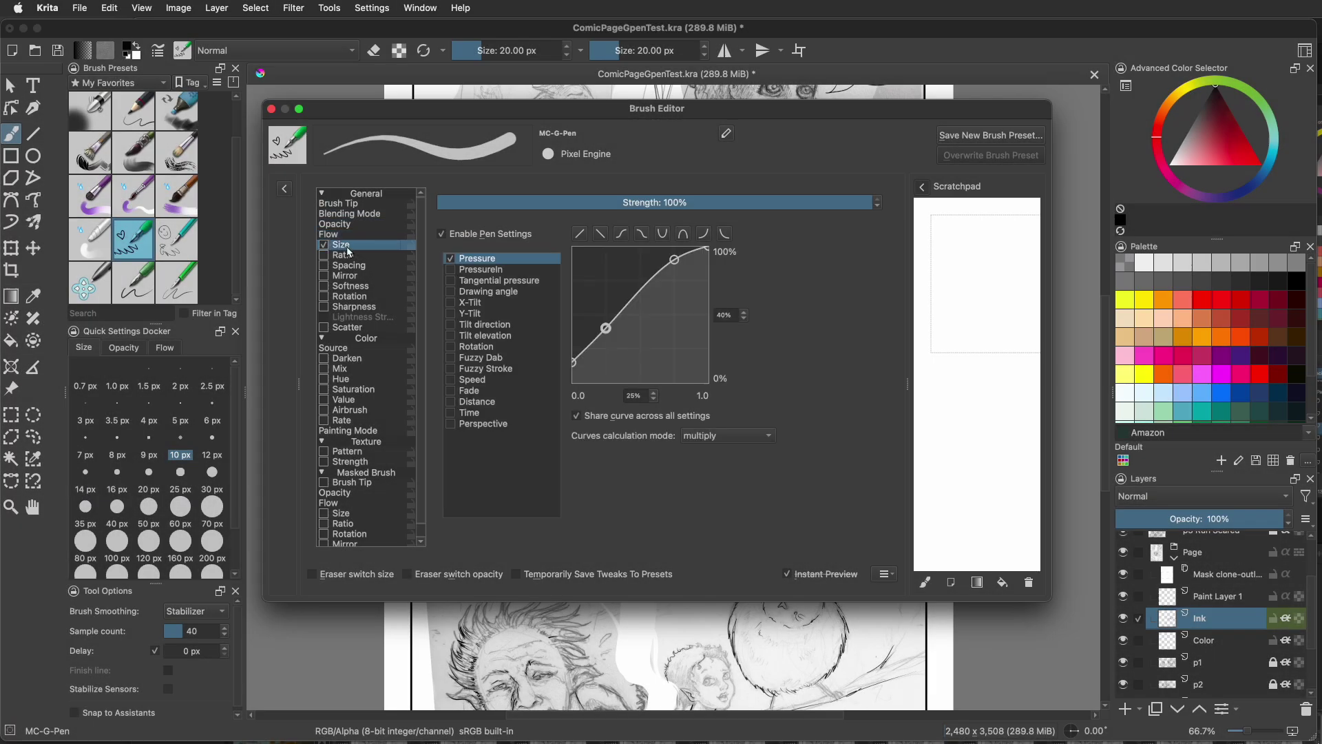
left_click(338, 349)
left_click(338, 502)
left_click(341, 513)
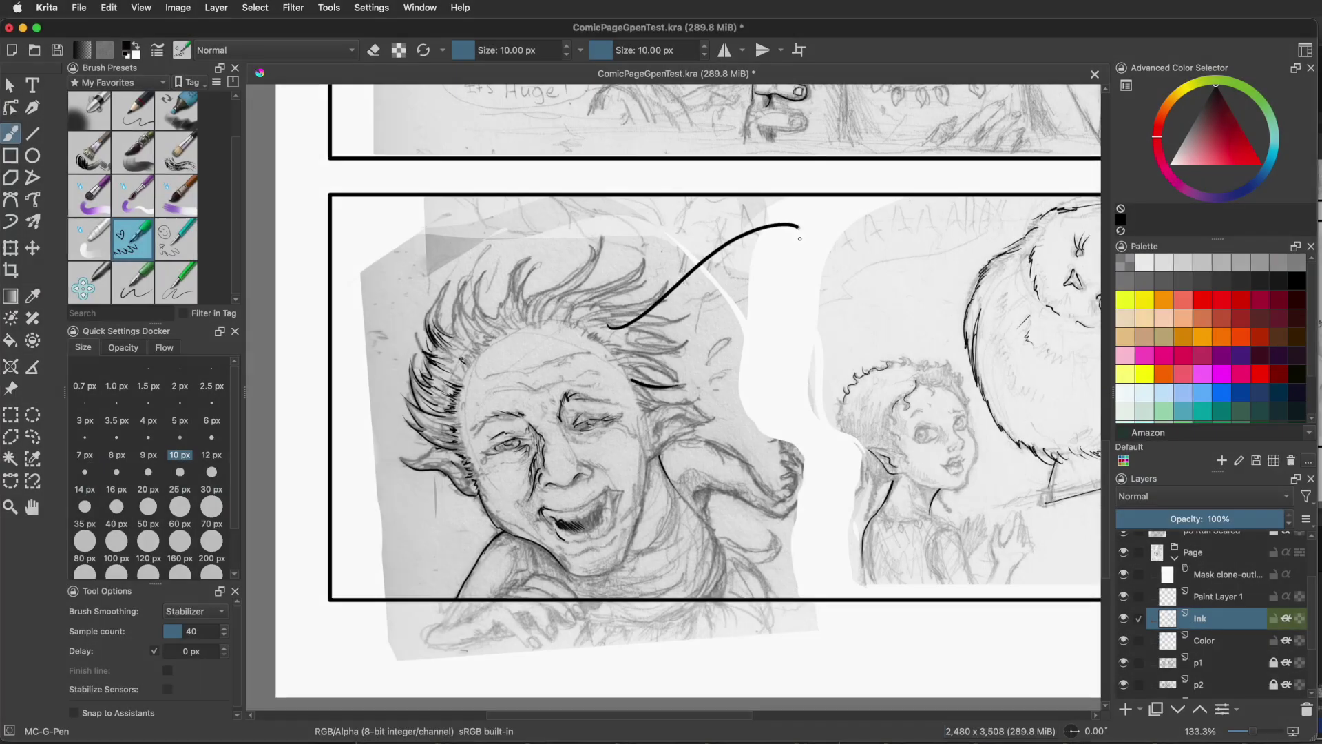
Draw zigzag and looping test strokes across the face panel, then undo and clear them from the Ink layer.
mouse_move(799, 231)
left_mouse_down()
mouse_move(649, 330)
mouse_move(736, 300)
mouse_move(670, 401)
mouse_move(793, 333)
mouse_move(757, 425)
mouse_move(799, 415)
mouse_move(819, 461)
mouse_move(909, 262)
mouse_move(847, 404)
left_mouse_up()
mouse_move(808, 447)
left_mouse_down()
mouse_move(906, 301)
mouse_move(1009, 217)
mouse_move(915, 295)
left_mouse_up()
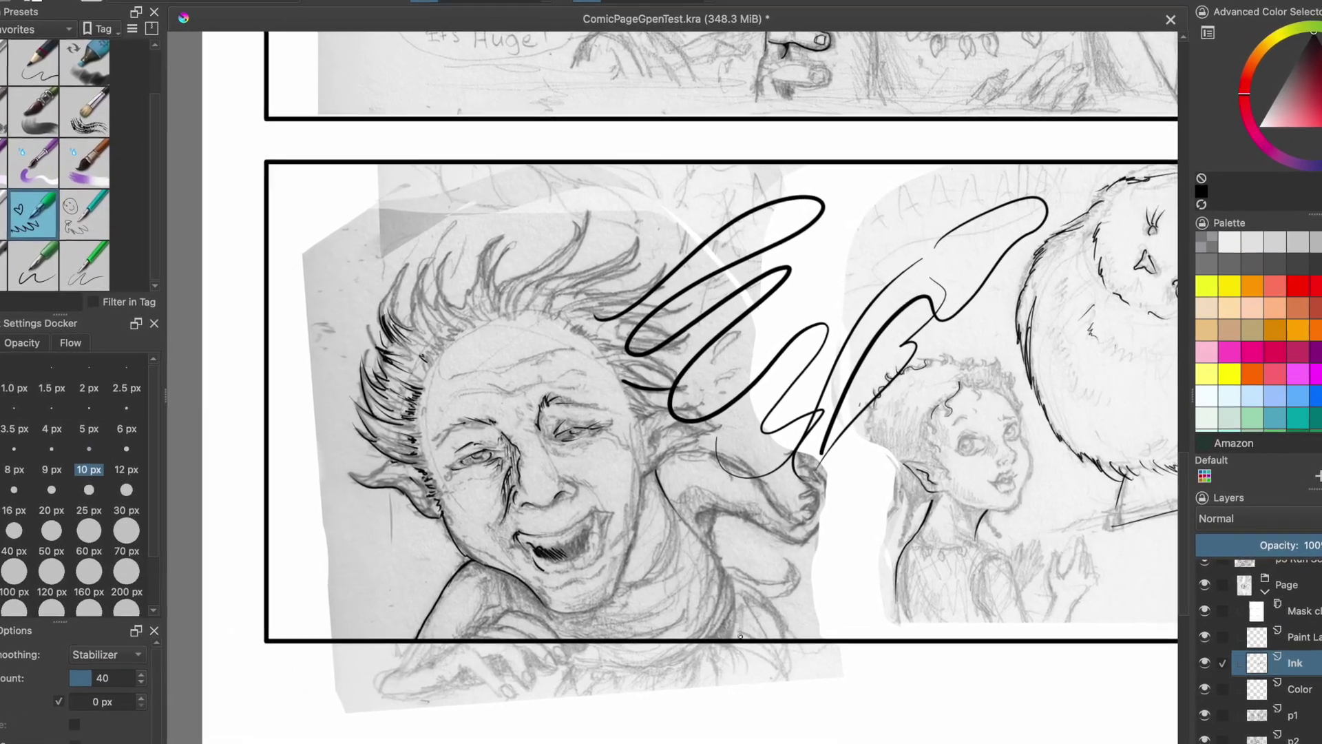
key("ctrl+z")
key("Delete")
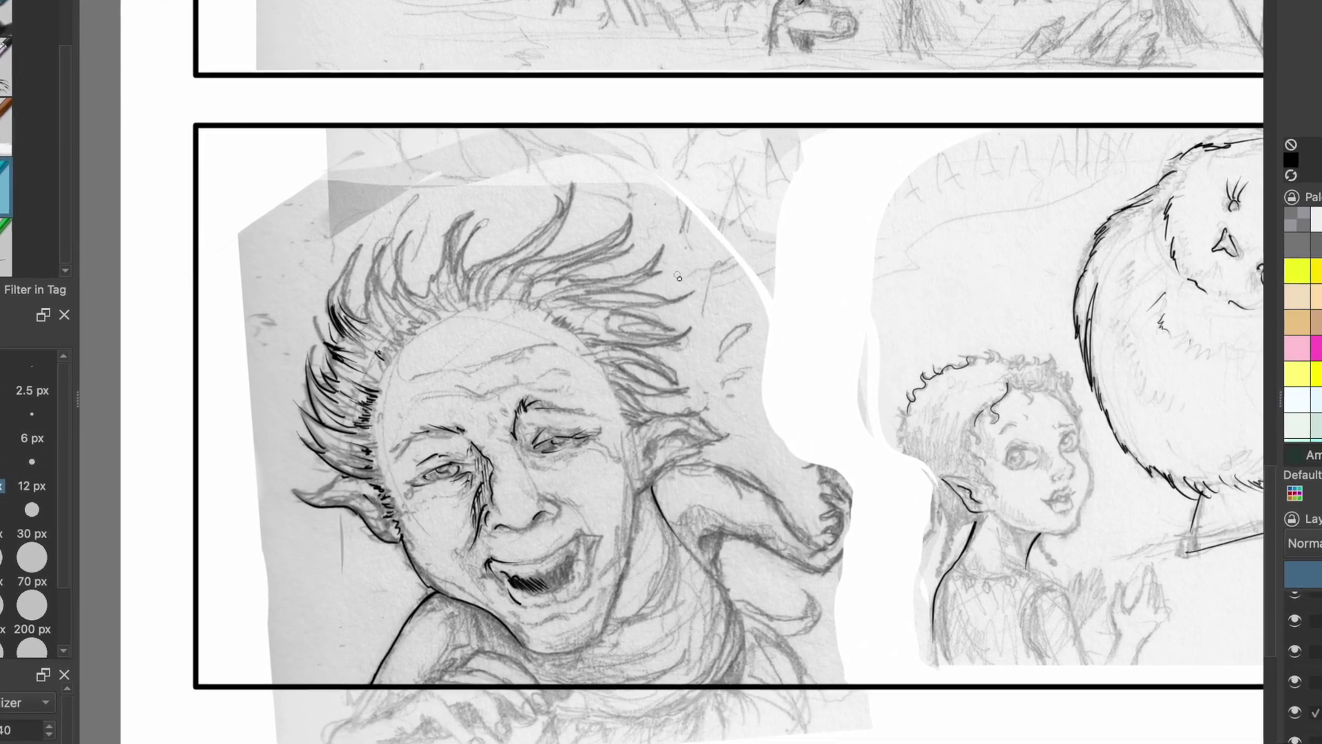
Ink two short strokes in the old man's hair and set the brush size to 10 px.
left_click_drag(598, 323, 569, 327)
left_click_drag(602, 329, 576, 332)
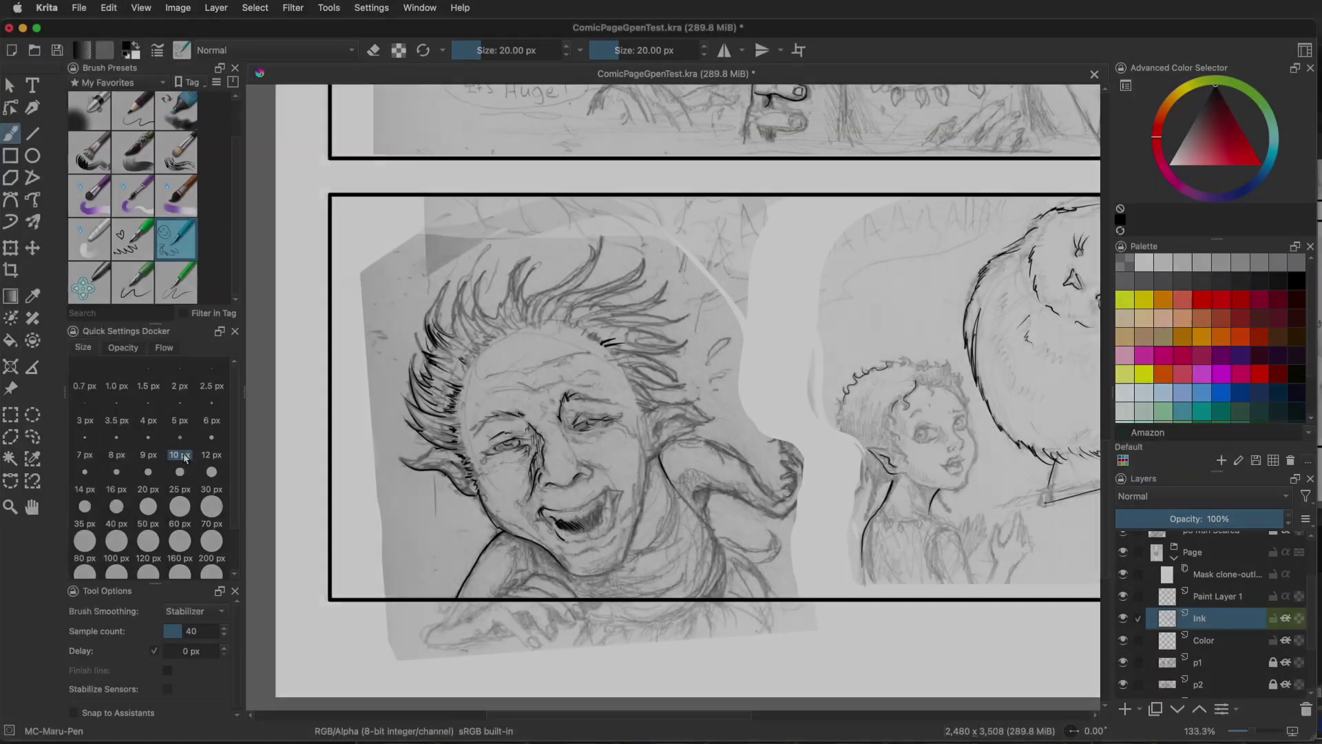
left_click(185, 458)
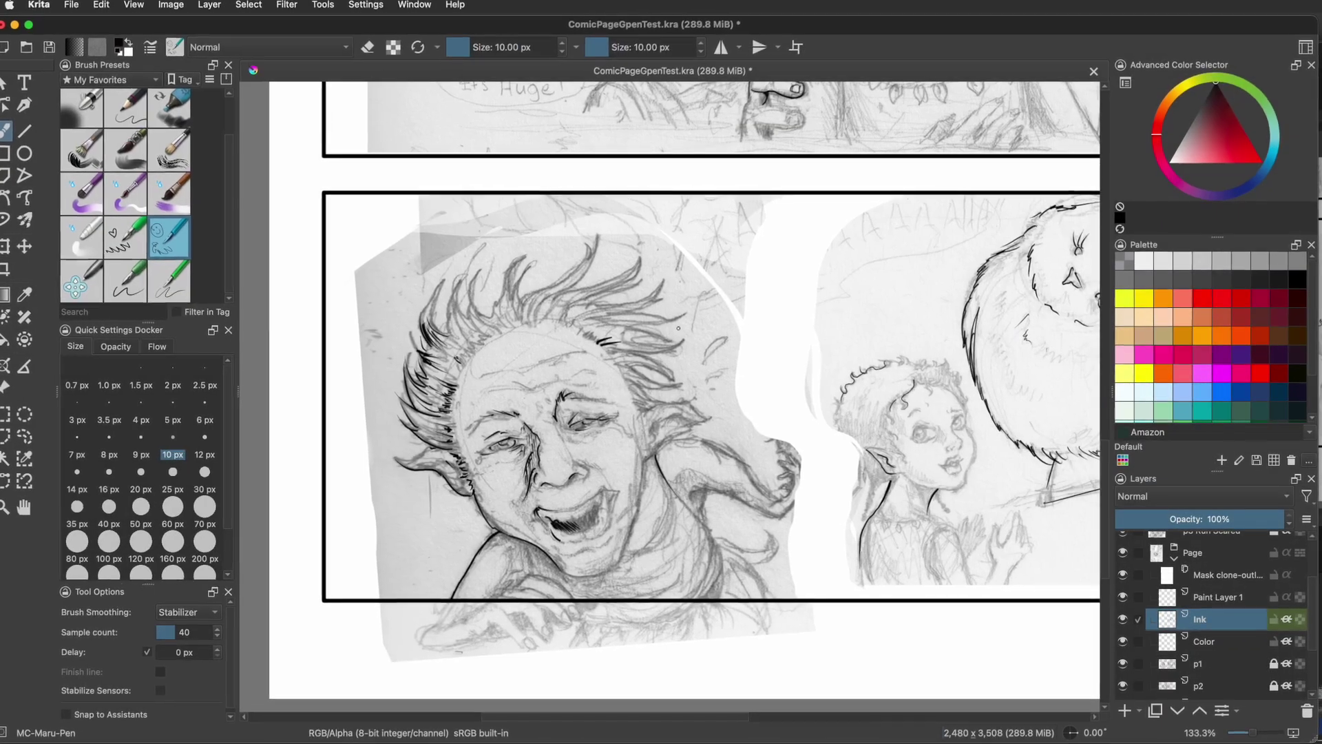
Draw a 10 px looping stroke and undo it, then add S-shaped and long looping strokes across the panel.
mouse_move(689, 326)
left_mouse_down()
mouse_move(837, 280)
mouse_move(757, 345)
mouse_move(847, 331)
mouse_move(813, 375)
mouse_move(687, 402)
mouse_move(819, 248)
mouse_move(578, 283)
mouse_move(856, 205)
mouse_move(872, 304)
left_mouse_up()
key("ctrl+z")
key("ctrl+z")
key("ctrl+z")
key("ctrl+z")
key("ctrl+z")
key("ctrl+z")
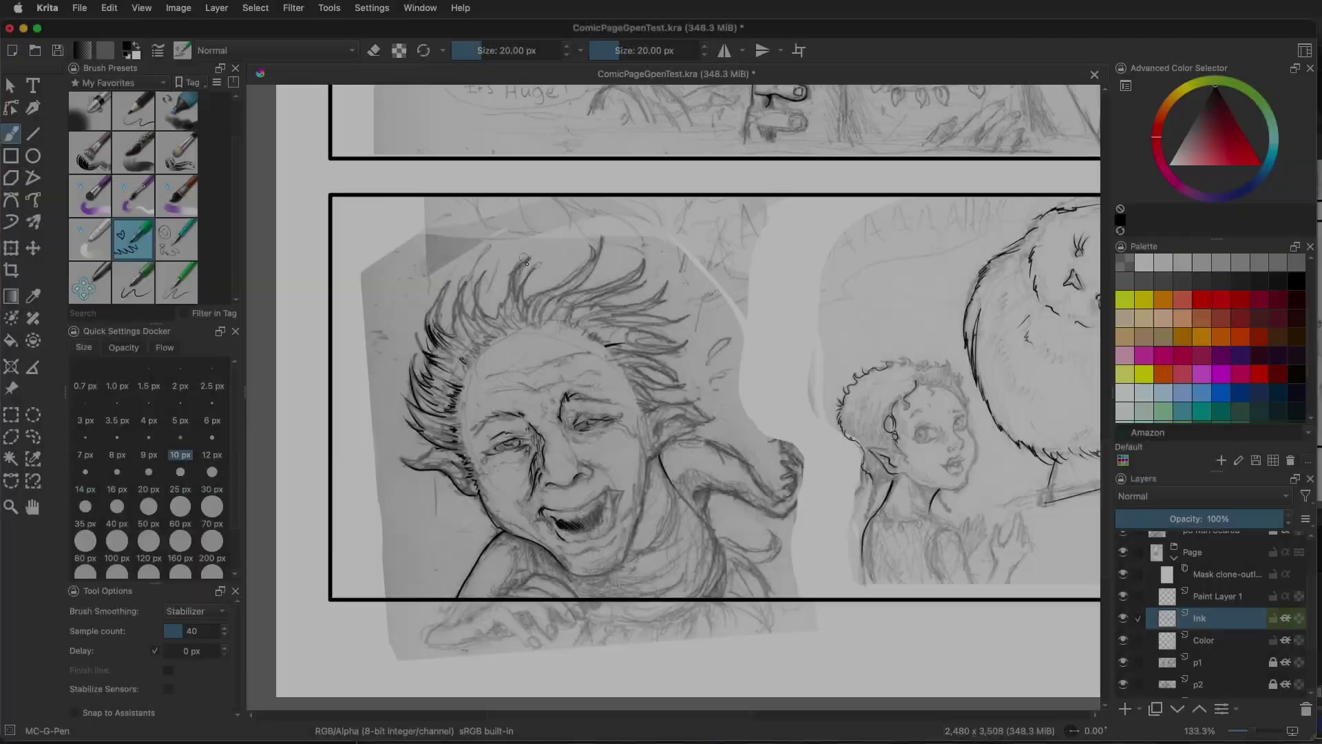
left_click_drag(143, 150, 382, 221)
mouse_move(702, 365)
left_mouse_down()
mouse_move(895, 276)
mouse_move(675, 516)
mouse_move(717, 455)
mouse_move(930, 442)
left_mouse_up()
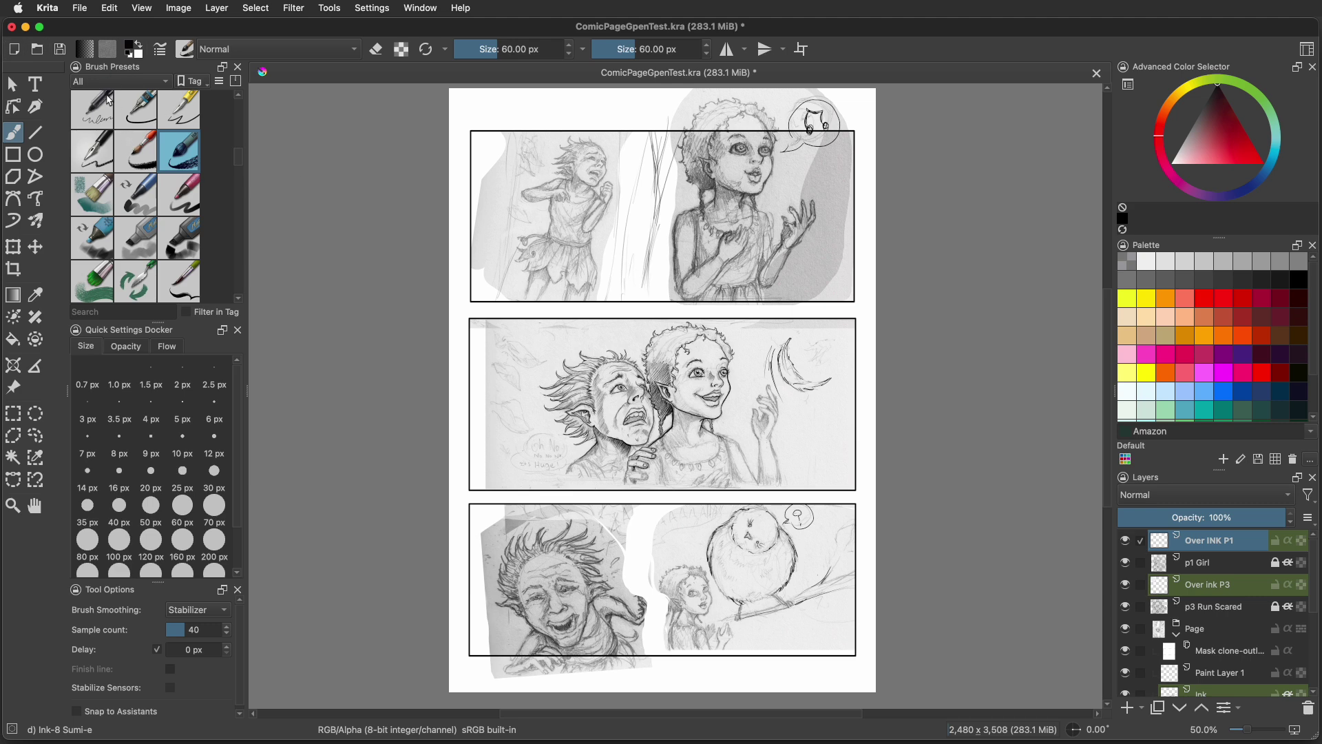
mouse_move(97, 146)
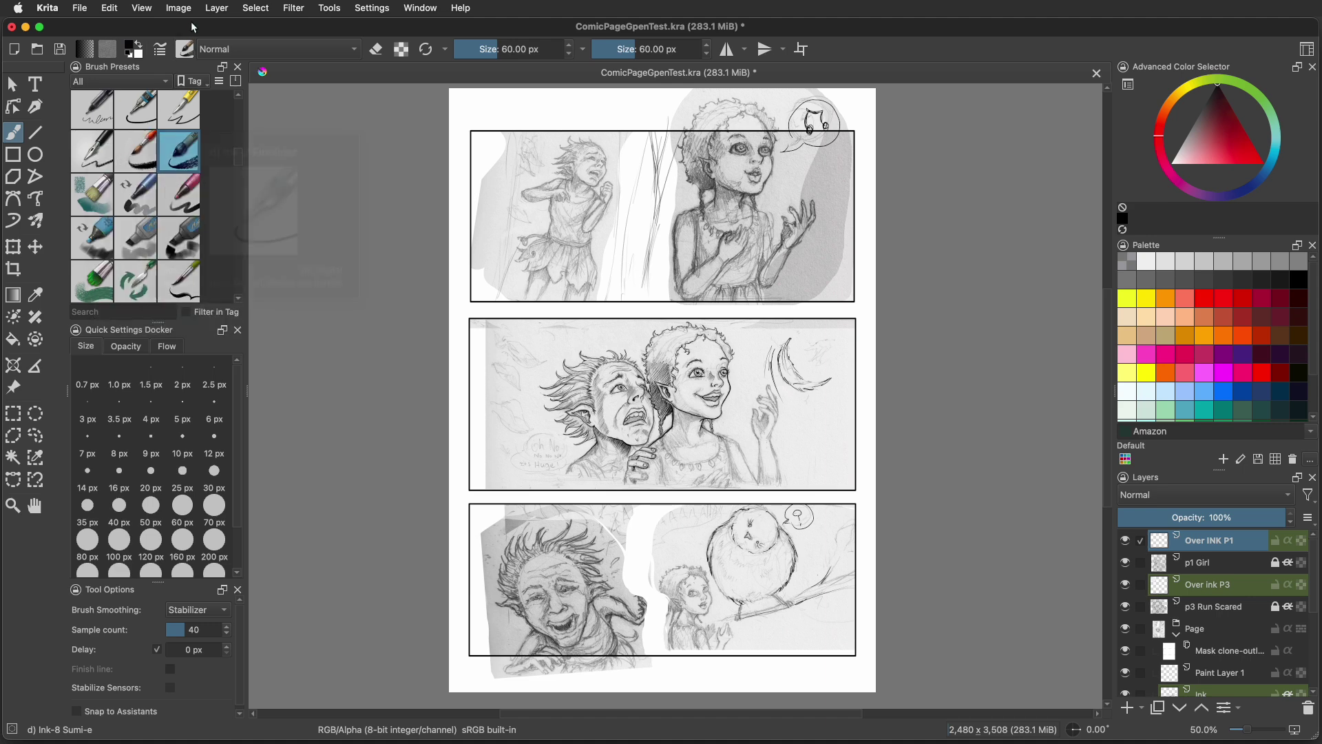
left_click(365, 9)
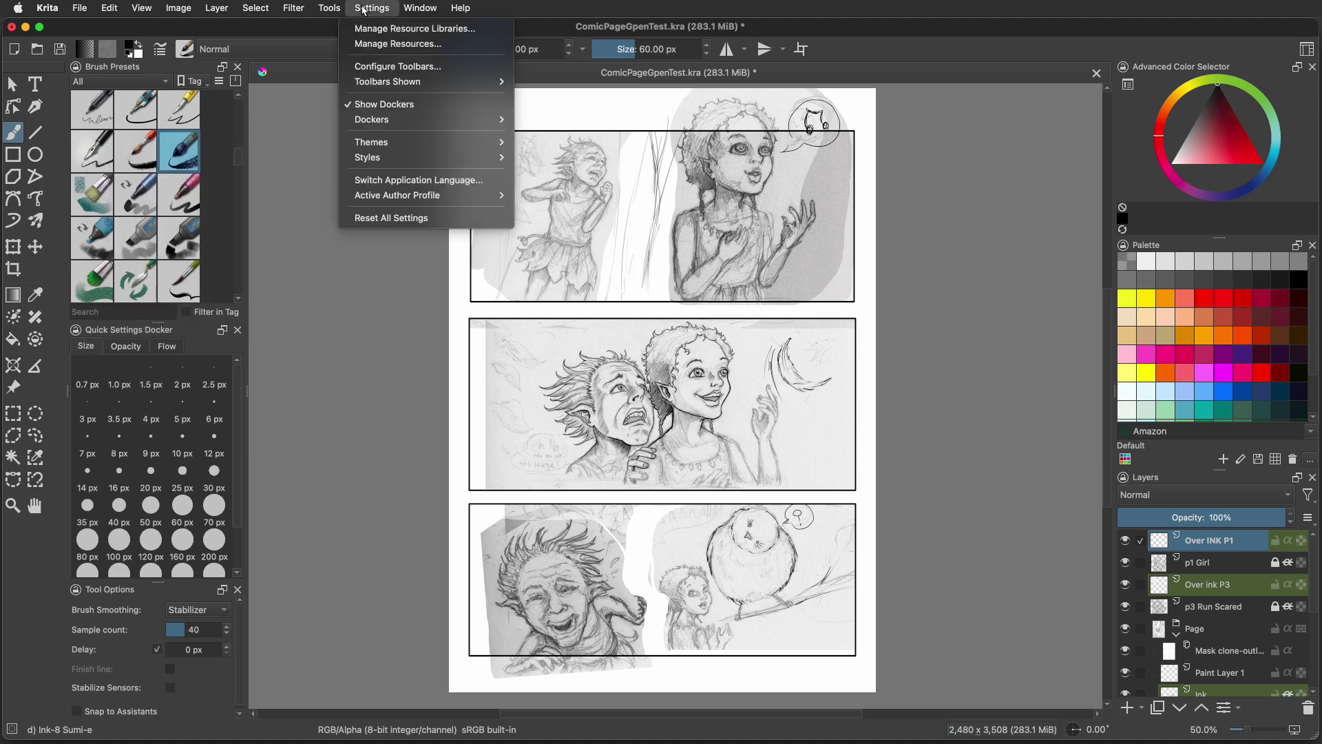
mouse_move(386, 121)
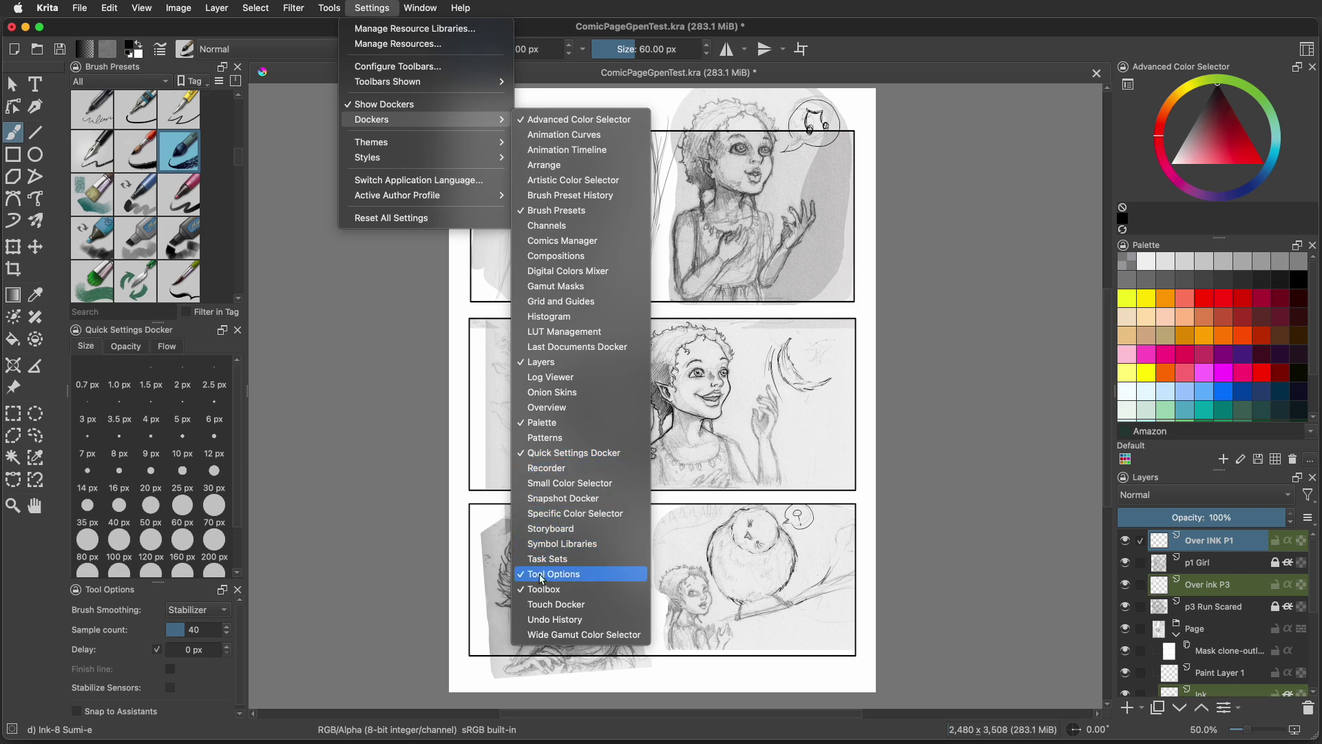
left_click(415, 486)
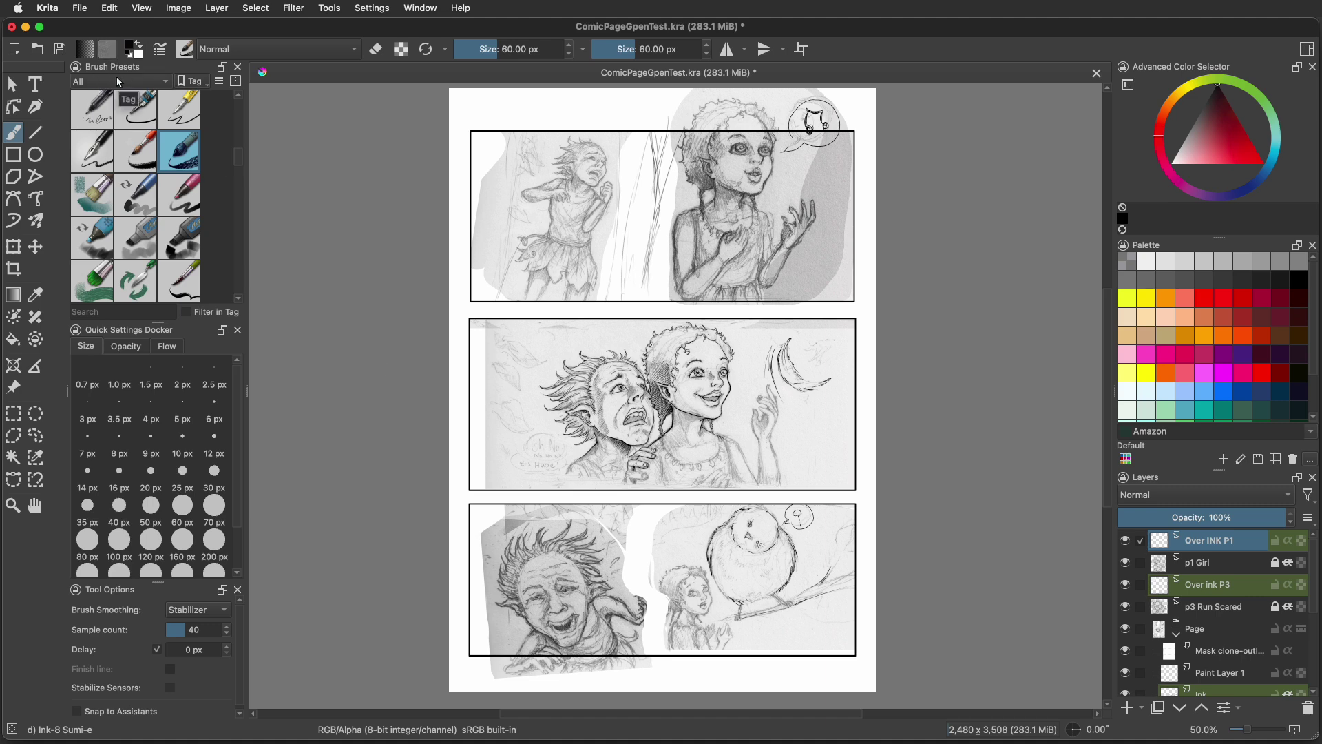
Filter Brush Presets to the Paint tag and make Bristles-1 Details the current brush.
left_click(118, 82)
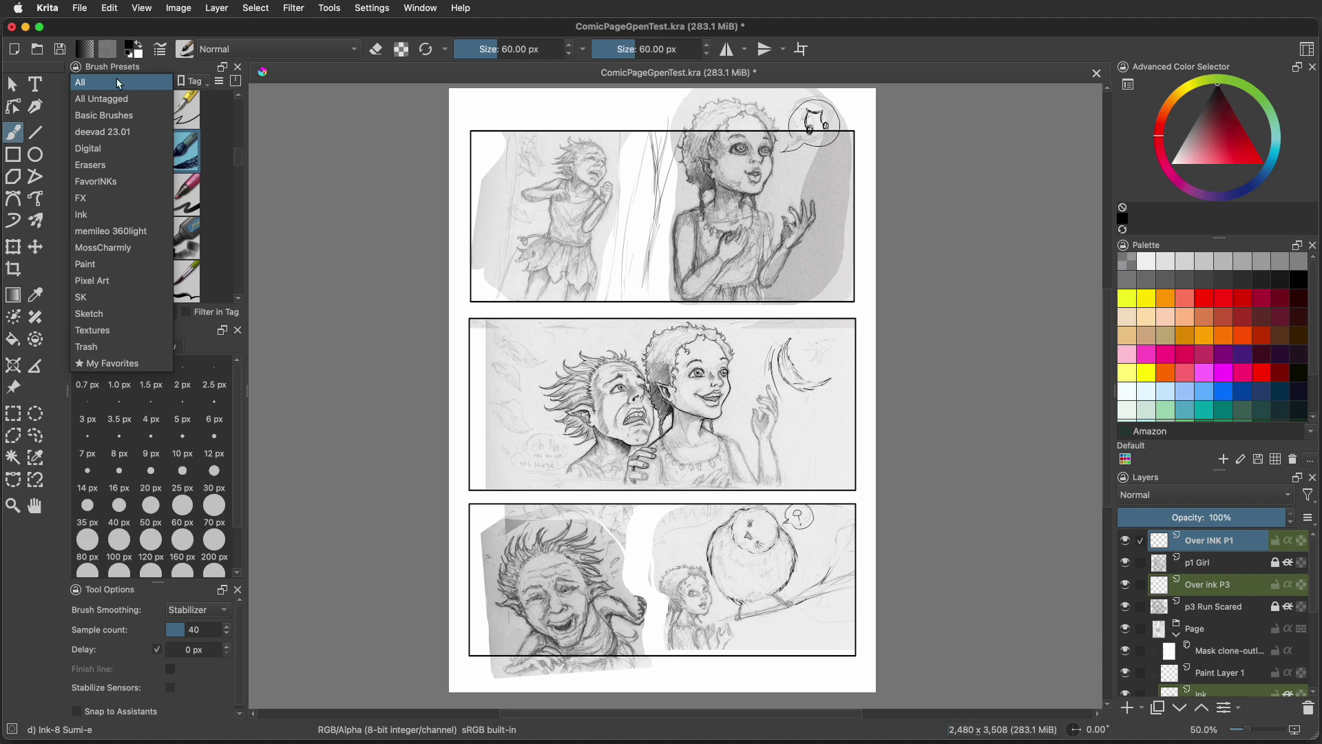
left_click(92, 265)
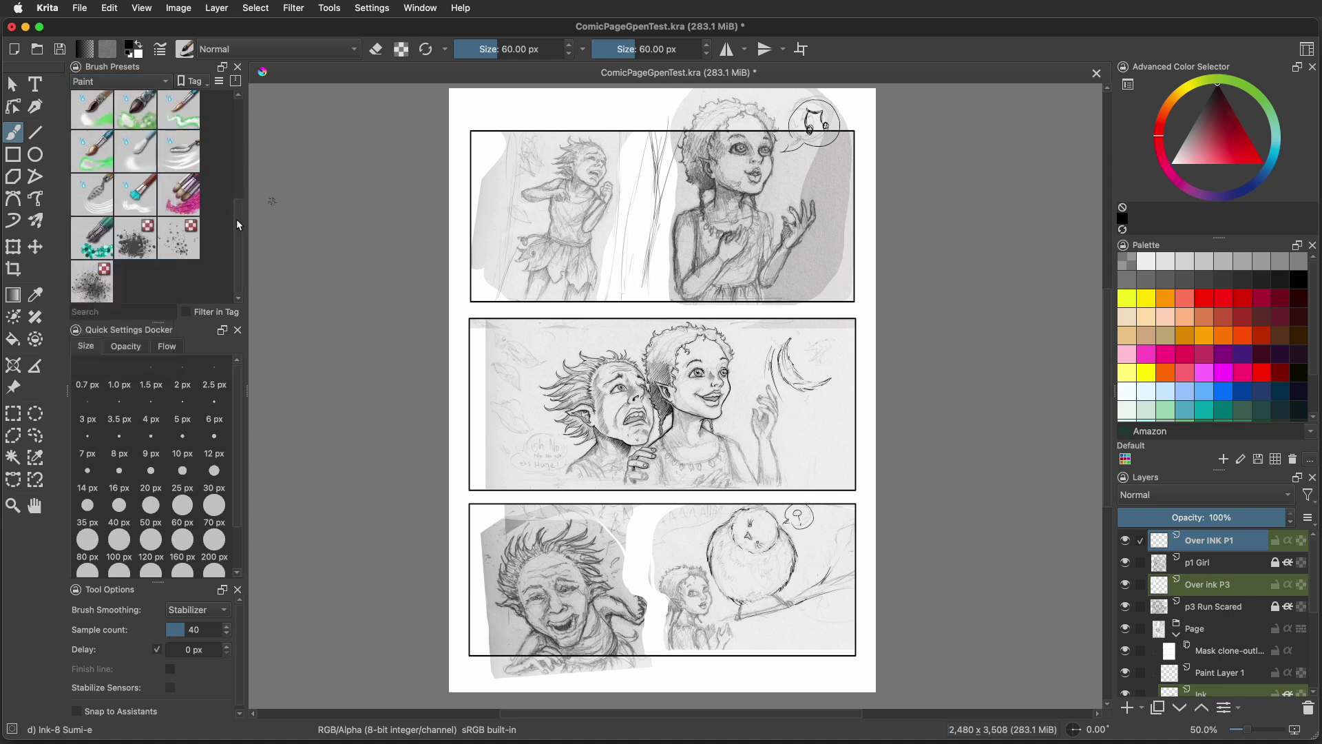
left_click_drag(237, 219, 236, 102)
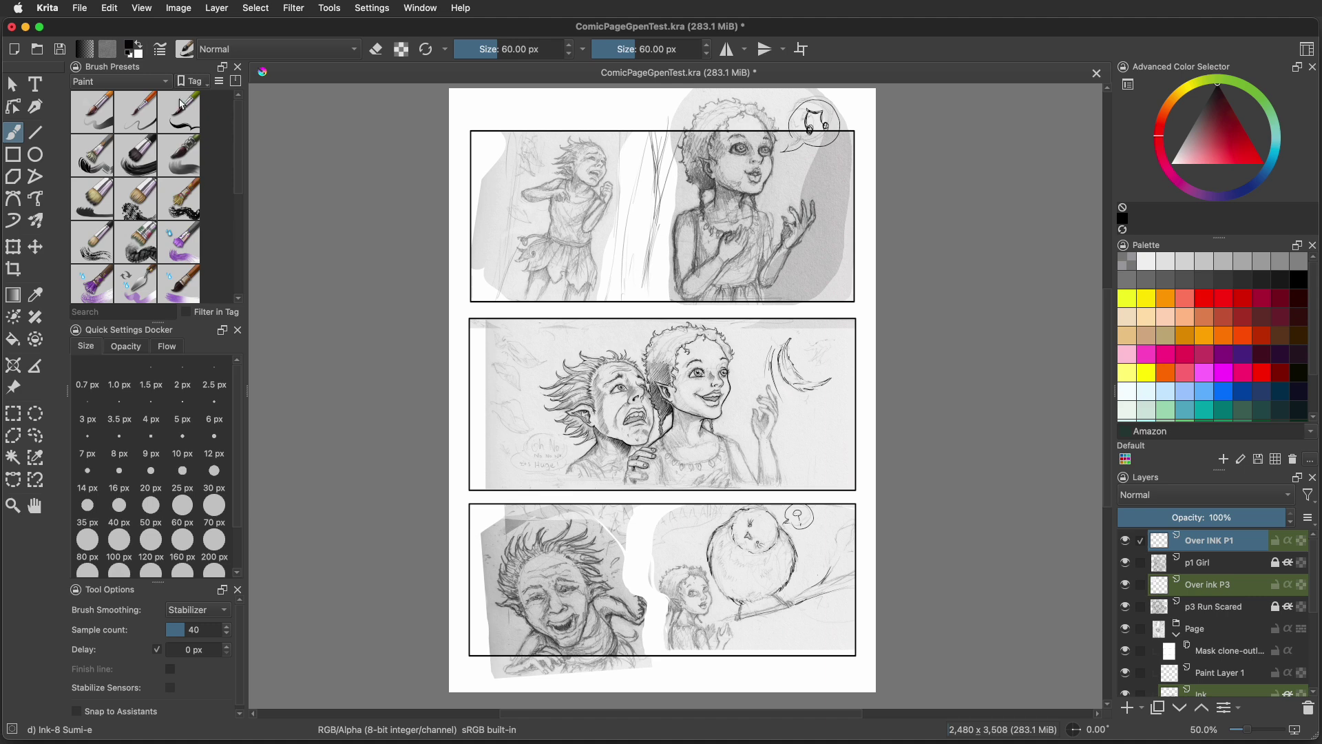
mouse_move(179, 119)
left_click(177, 113)
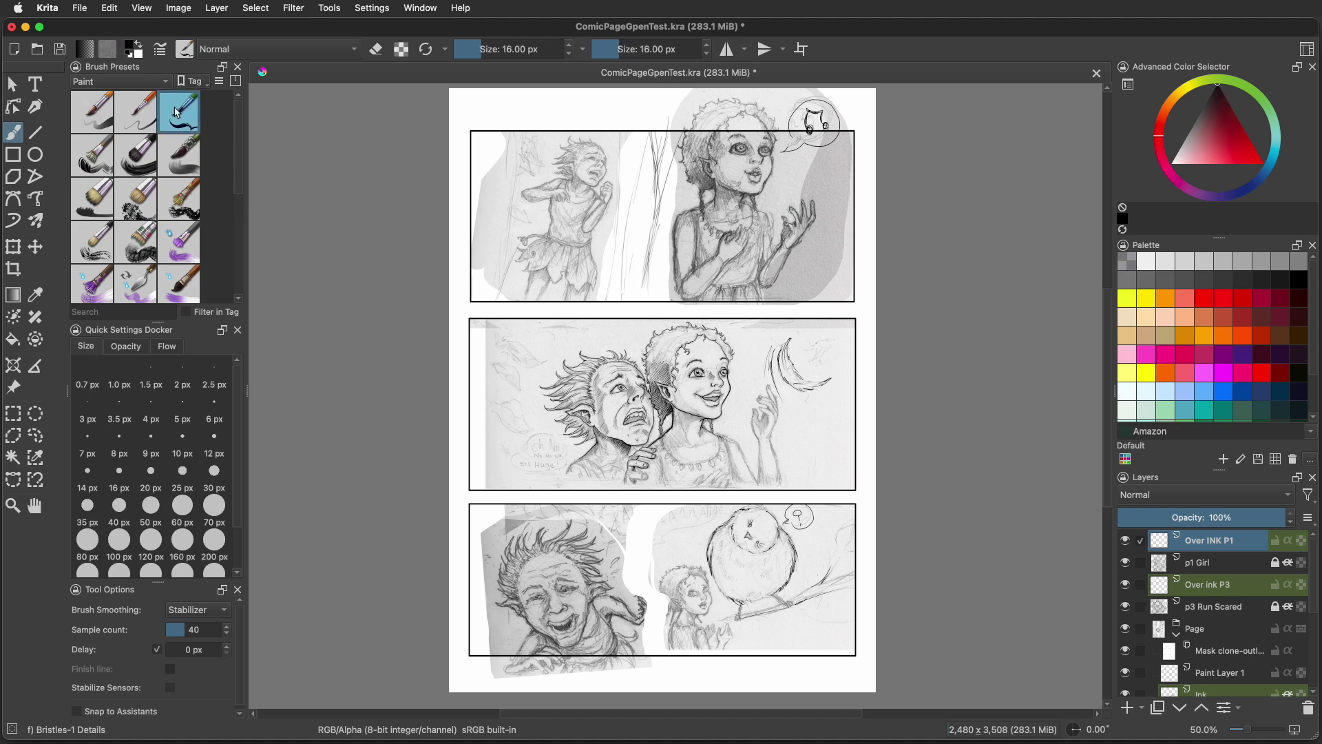
left_click(160, 50)
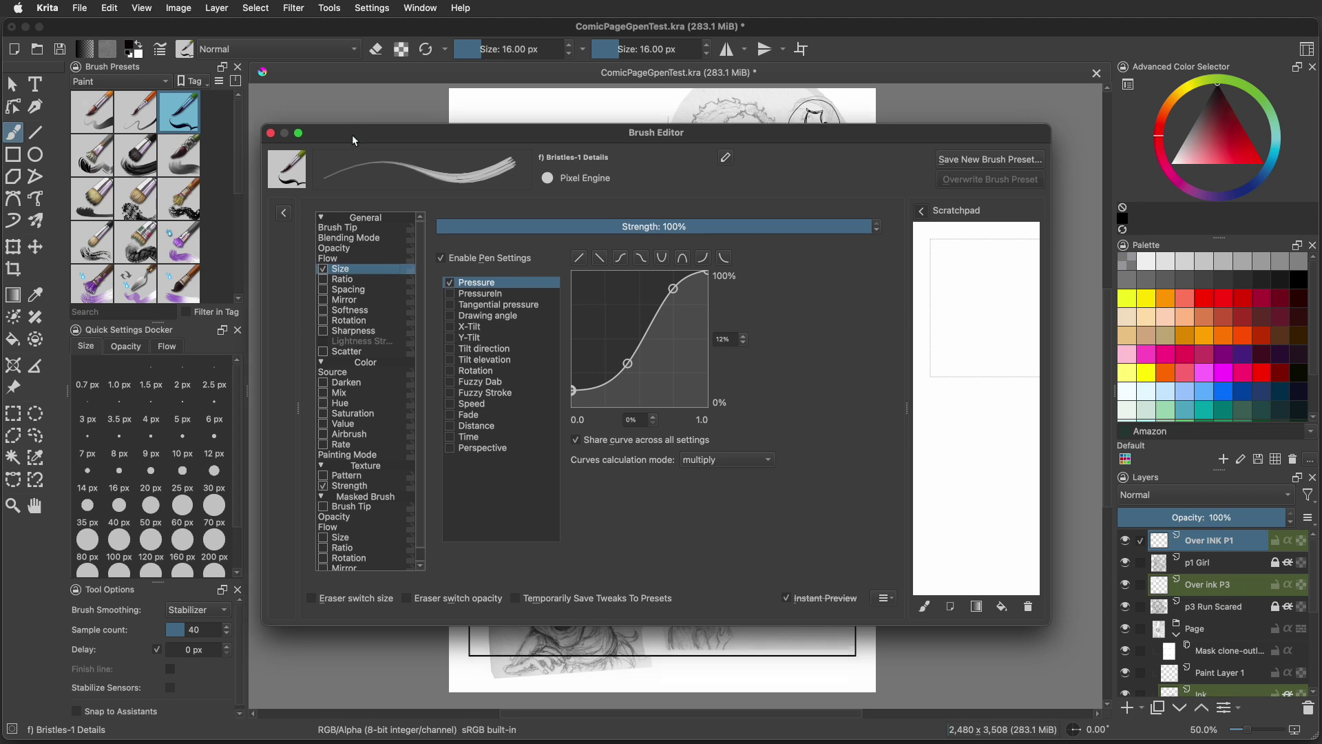
left_click_drag(355, 139, 355, 135)
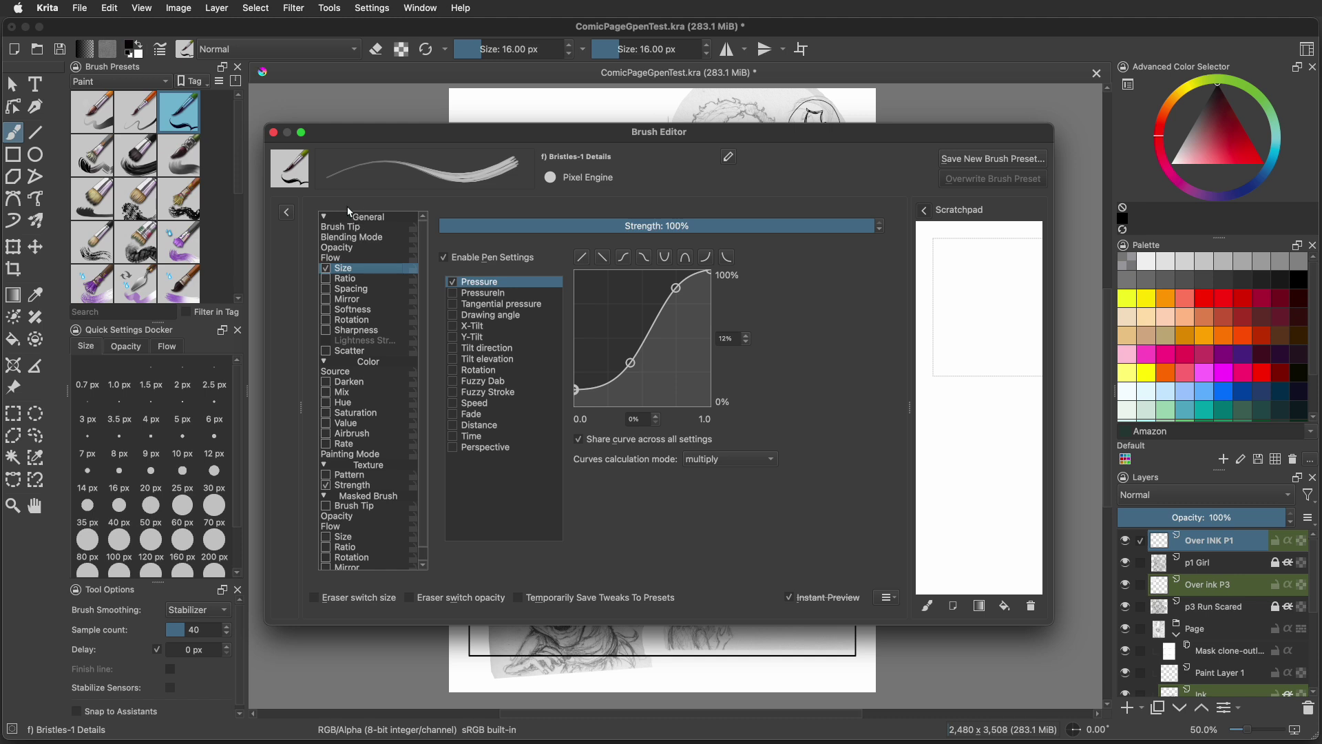
left_click(328, 218)
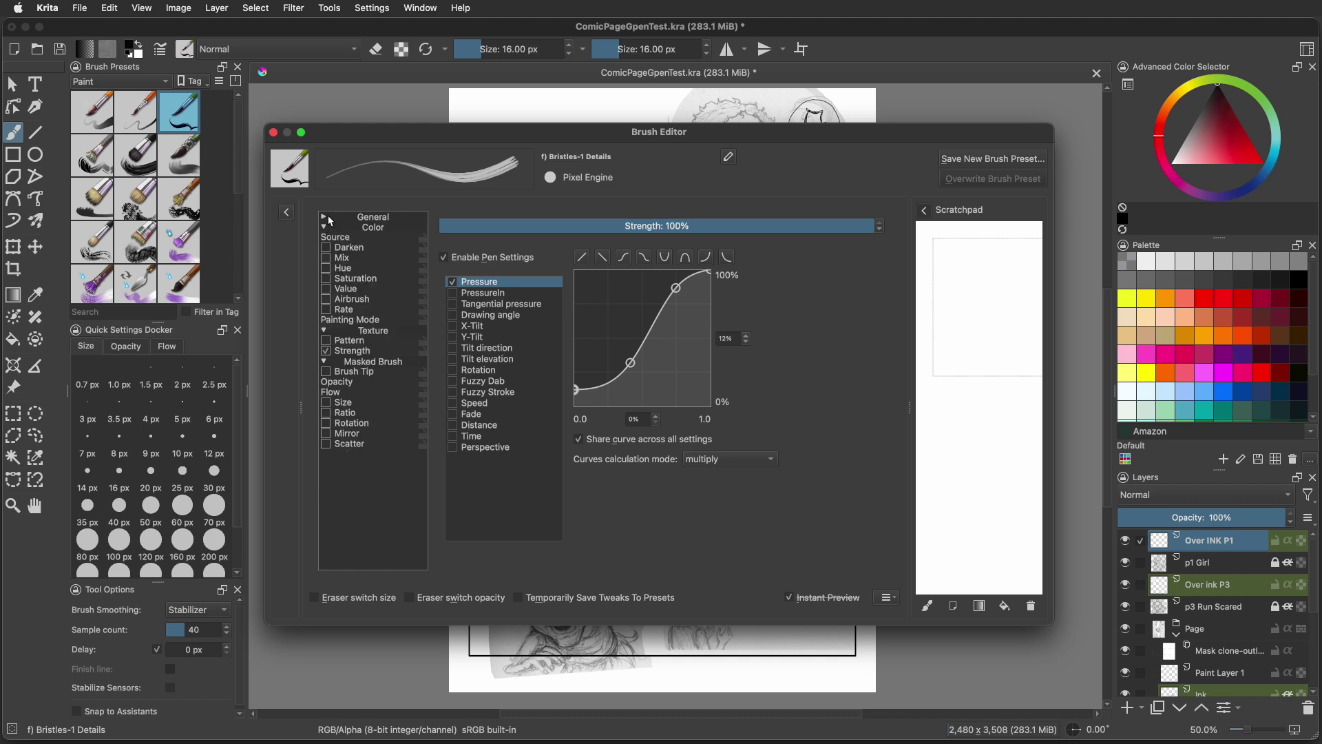
left_click(328, 215)
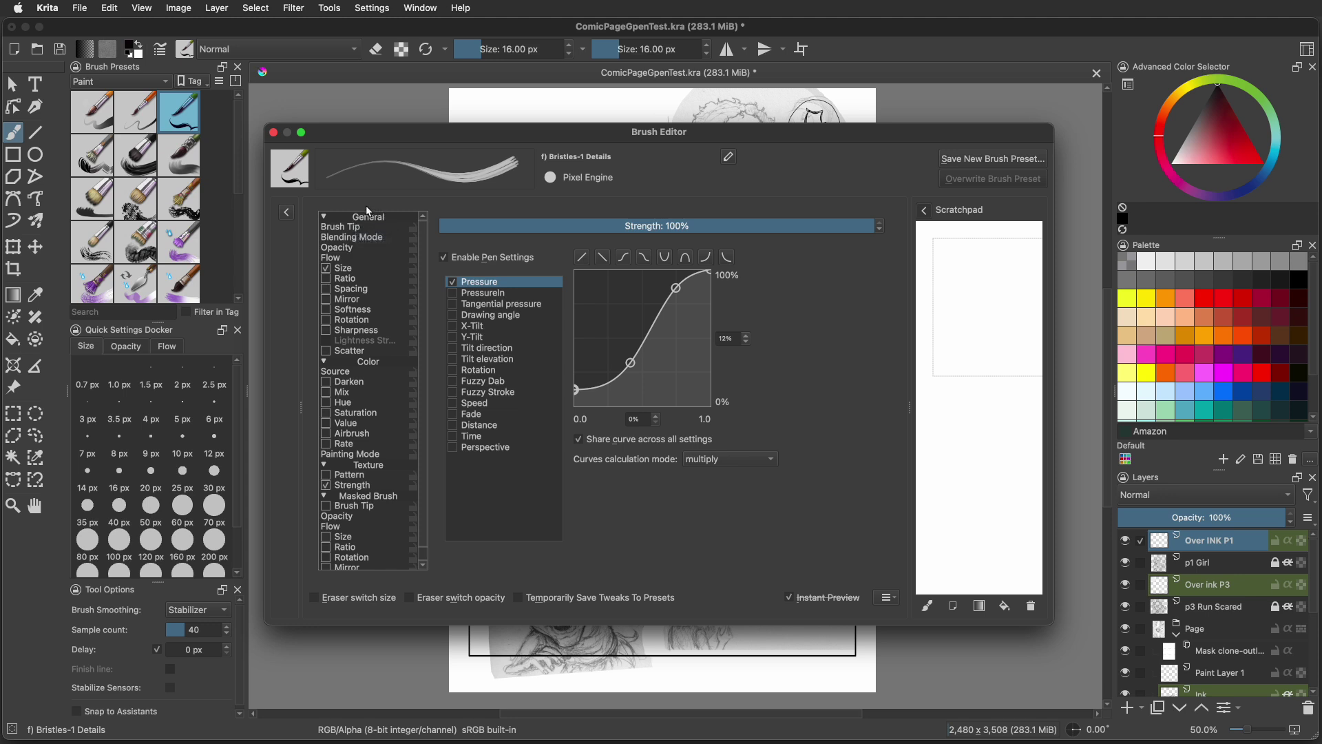
Set the Bristles-1 brush tip to an Auto round tip, 20 px diameter, with Spacing Auto ticked.
left_click(354, 228)
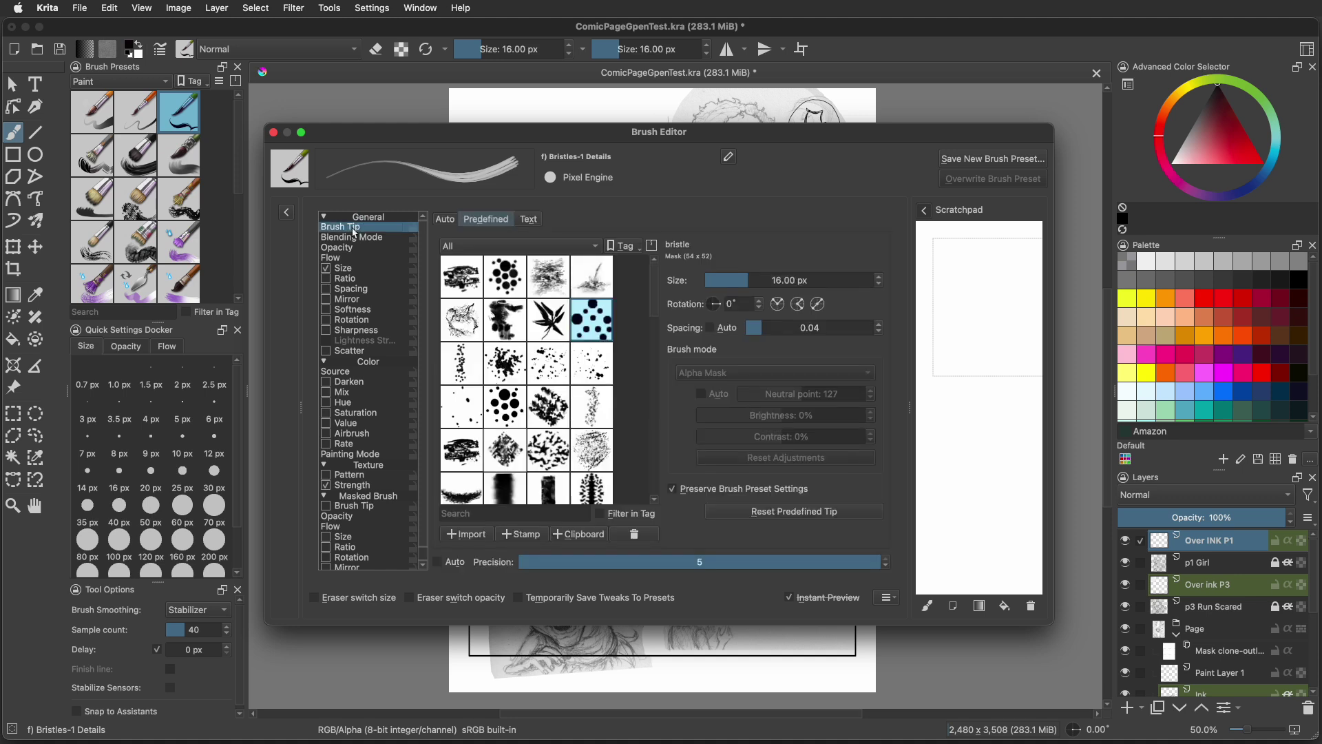
left_click(444, 219)
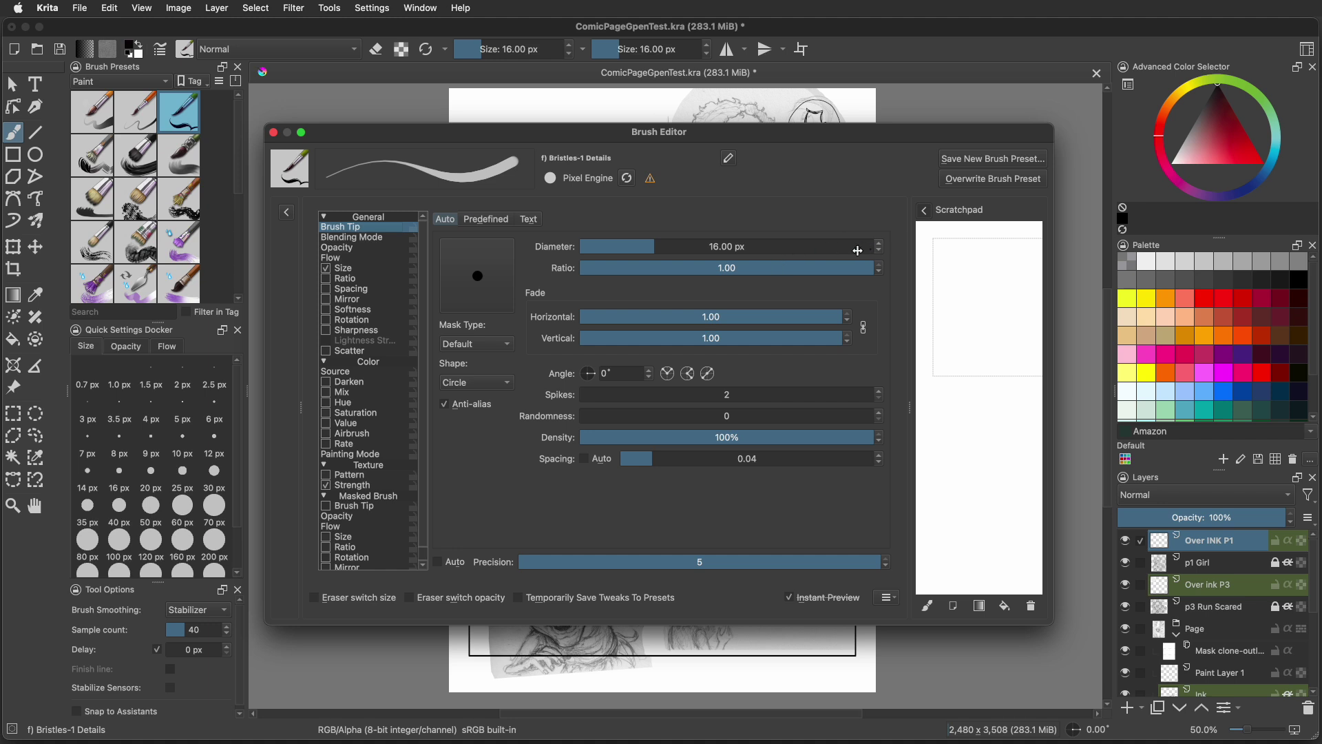
left_click(880, 243)
left_click(880, 244)
left_click(880, 244)
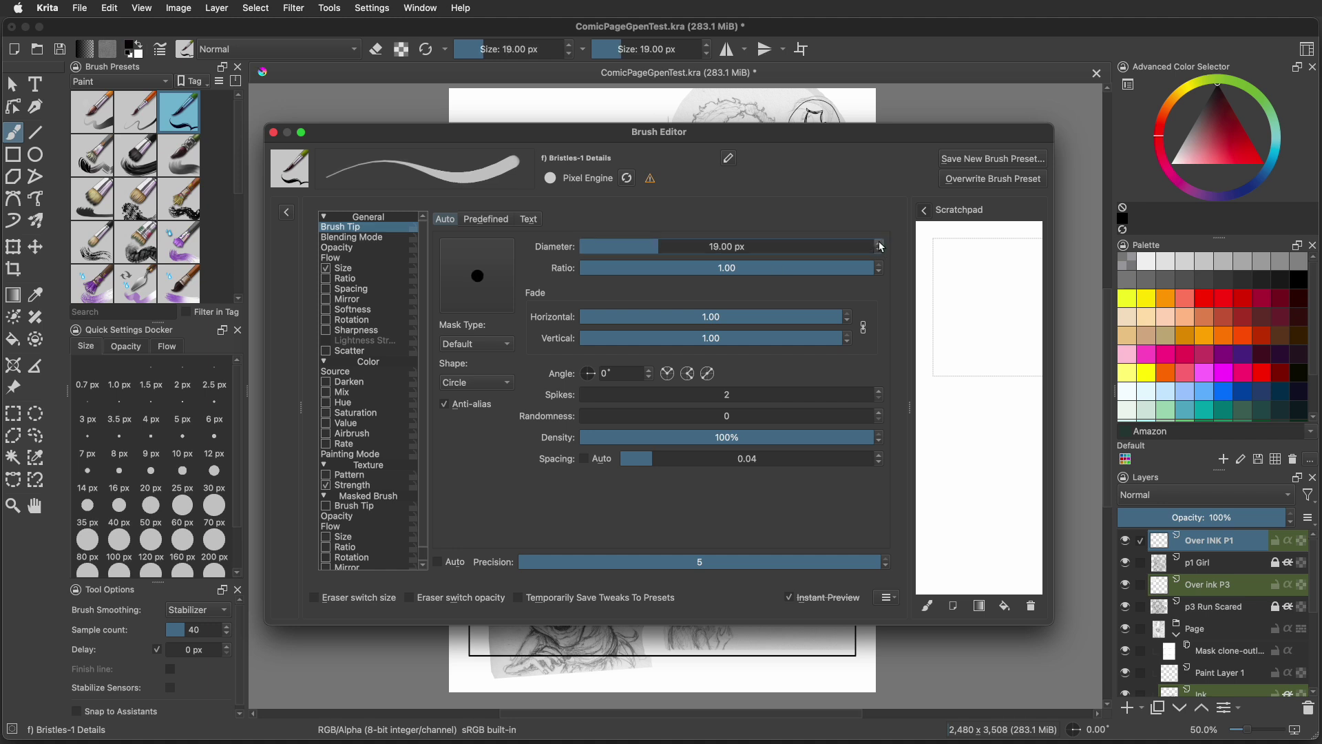
left_click(880, 244)
left_click(584, 459)
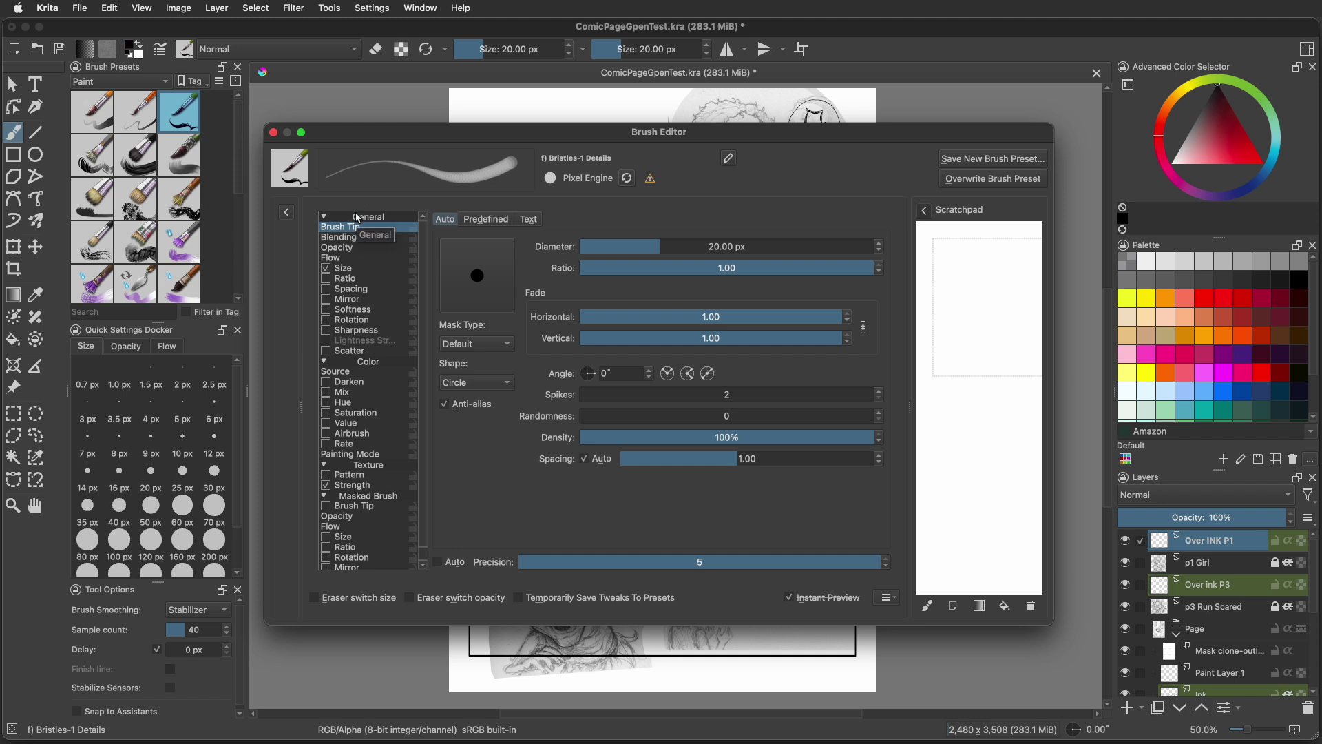
left_click(336, 249)
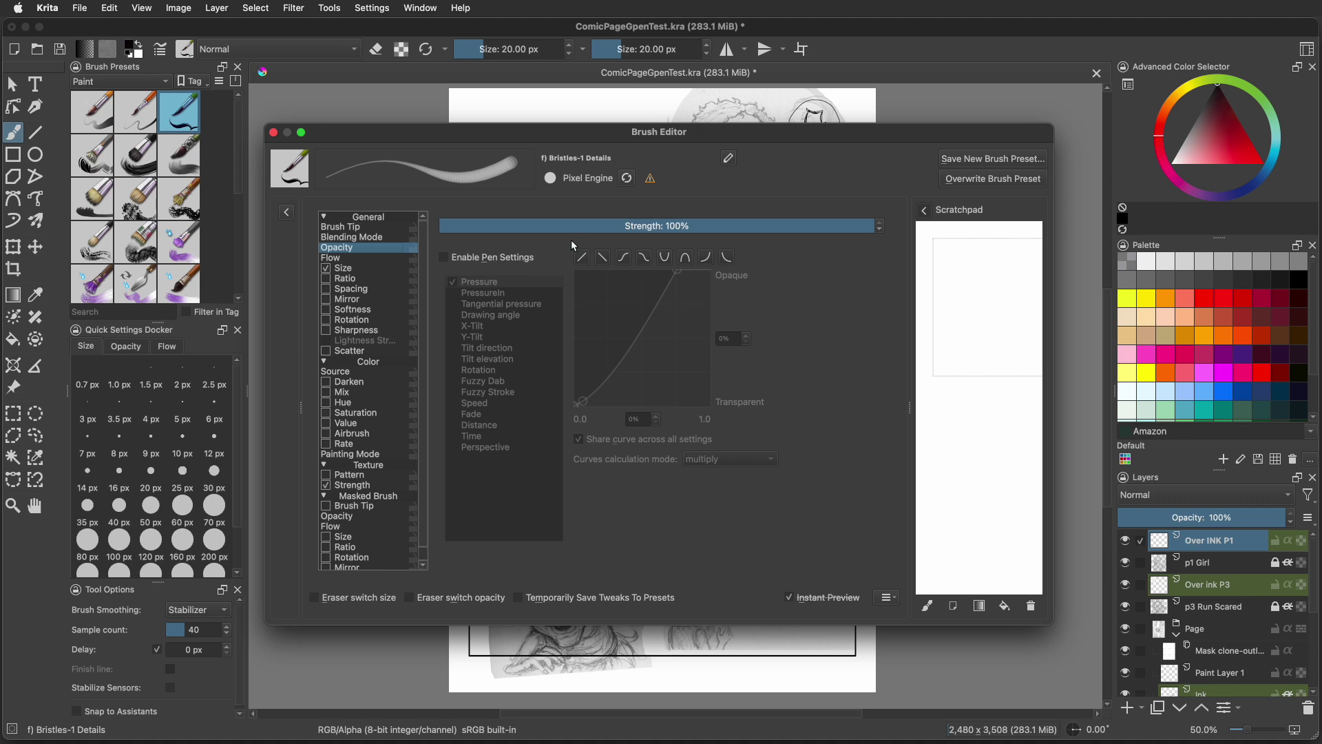
Set the brush's Flow strength to 100% in the Brush Editor.
left_click(329, 261)
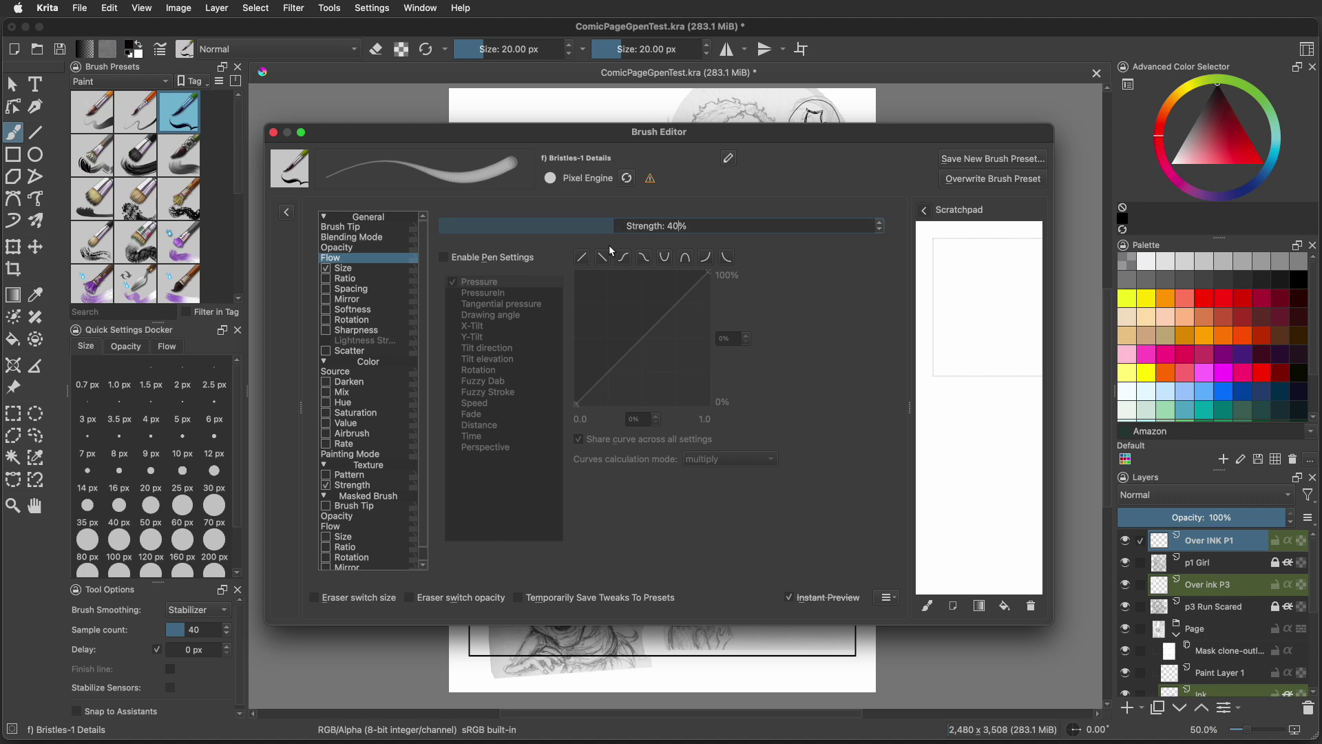
left_click(881, 222)
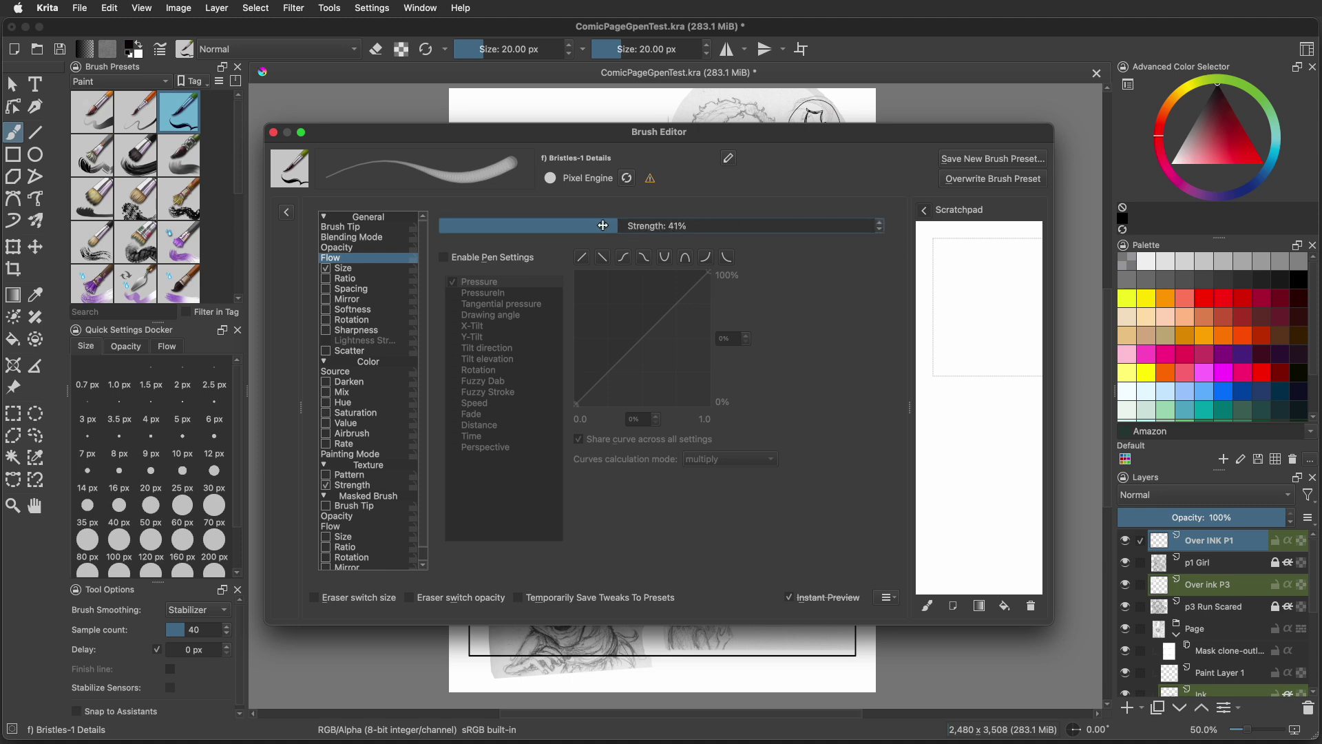
left_click_drag(613, 223, 890, 232)
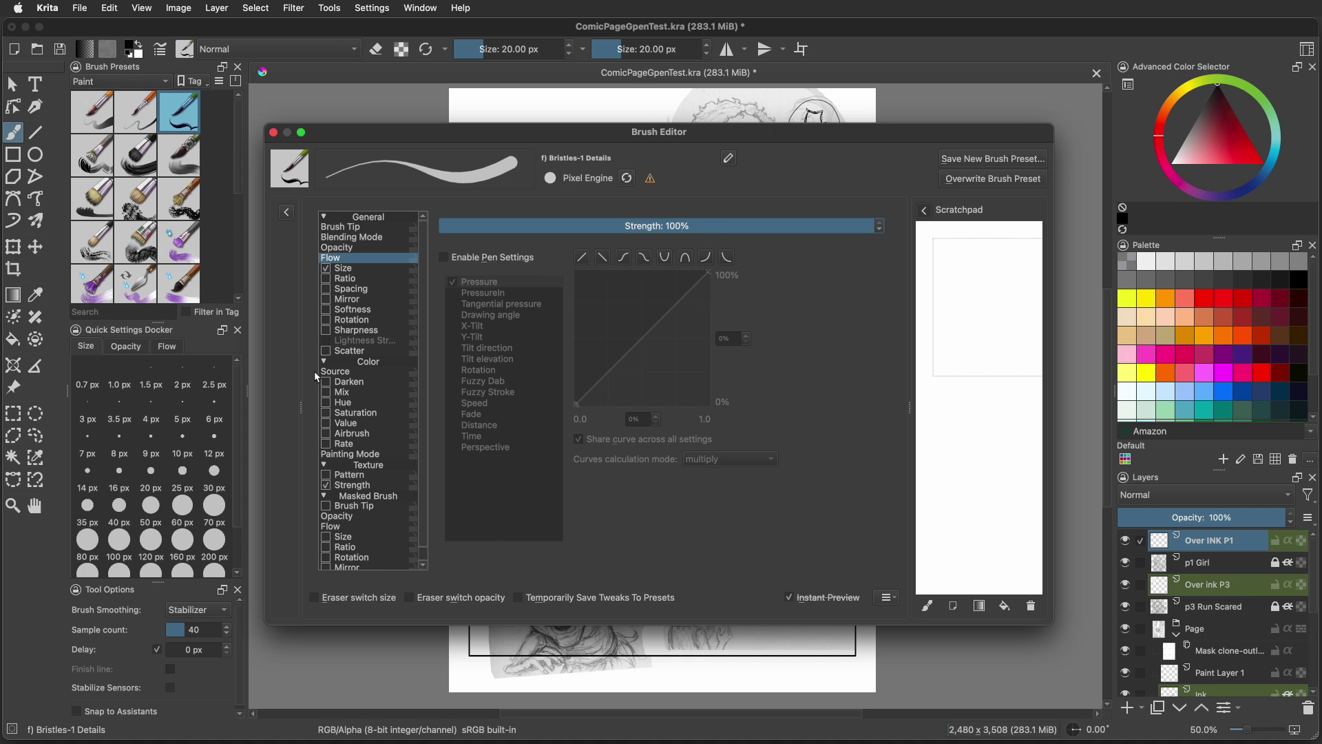
left_click(338, 269)
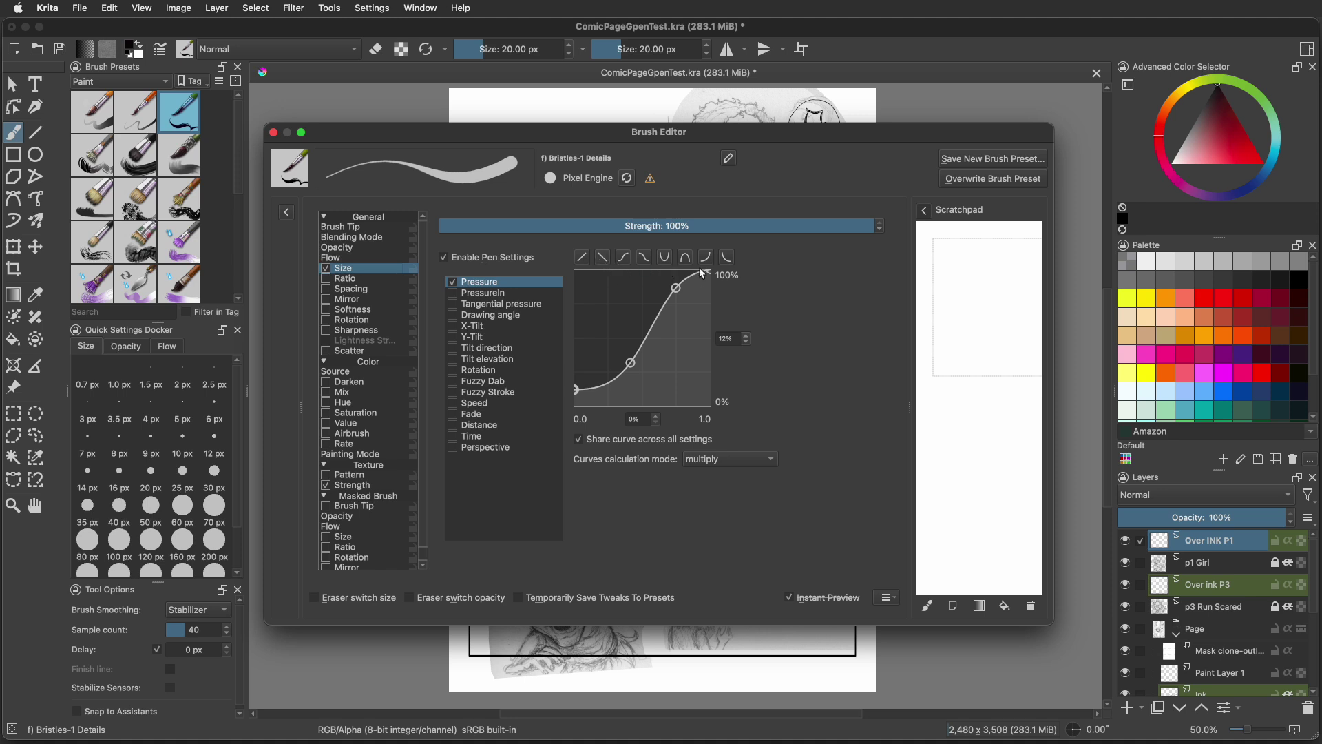
Apply the S-curve preset to Size pressure, with a 15% start point and the lower point at 40%.
left_click(623, 259)
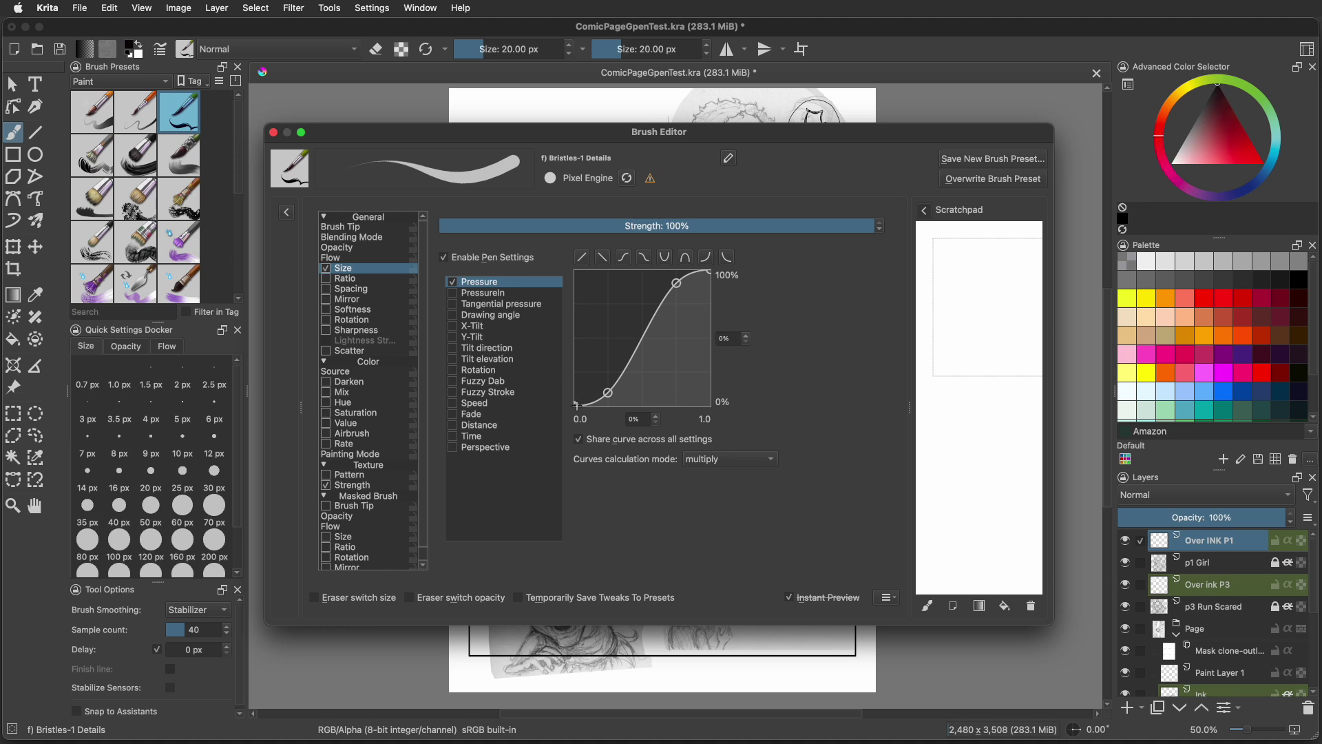
left_click(722, 340)
type("15")
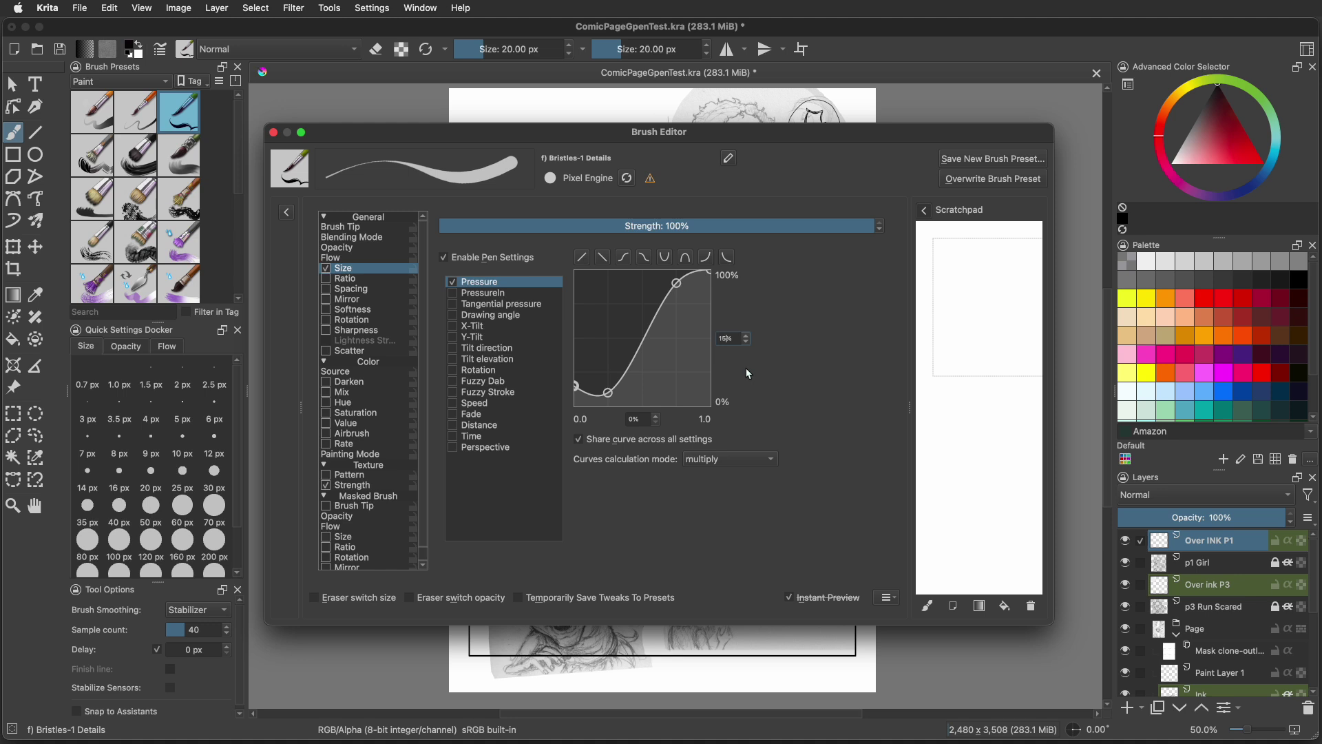
left_click(608, 394)
left_click_drag(722, 337, 711, 337)
type("40")
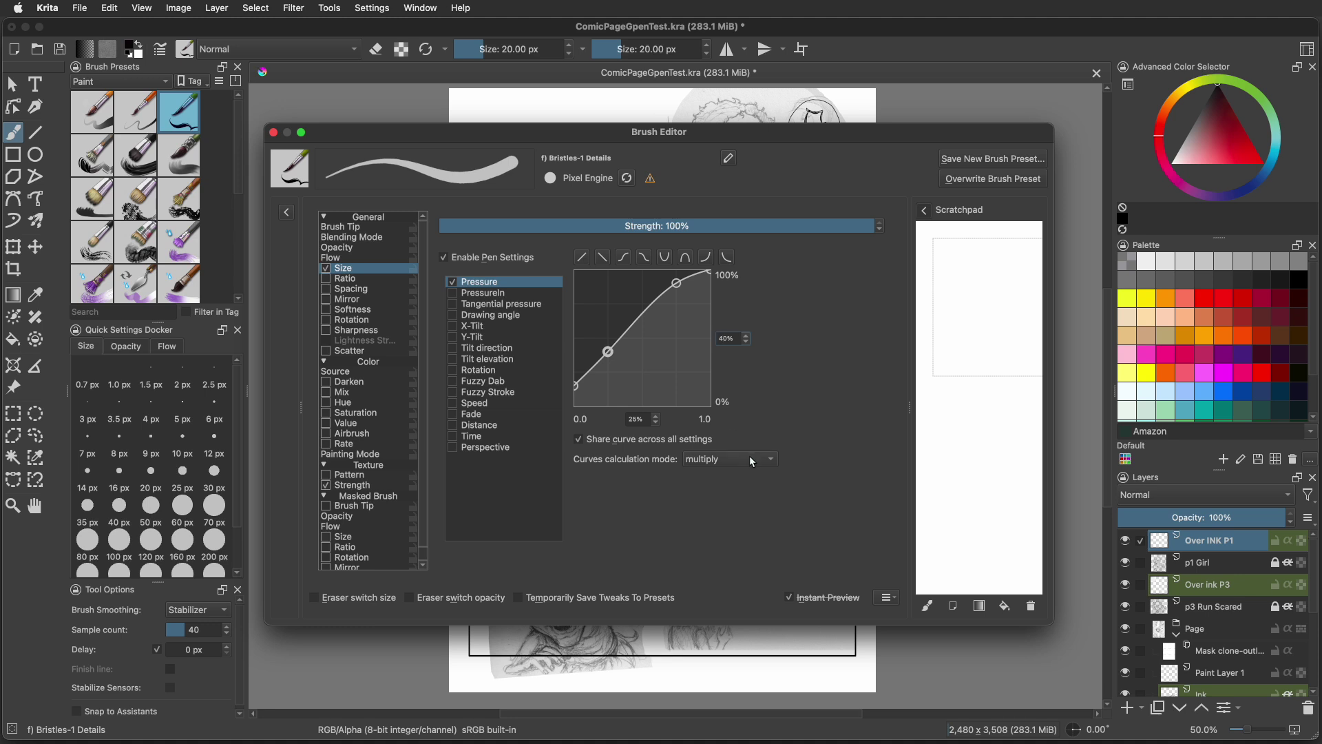
mouse_move(749, 456)
Disable the texture Strength option and turn off pen pressure for the masked brush's Opacity.
scroll(424, 269, "down", 2)
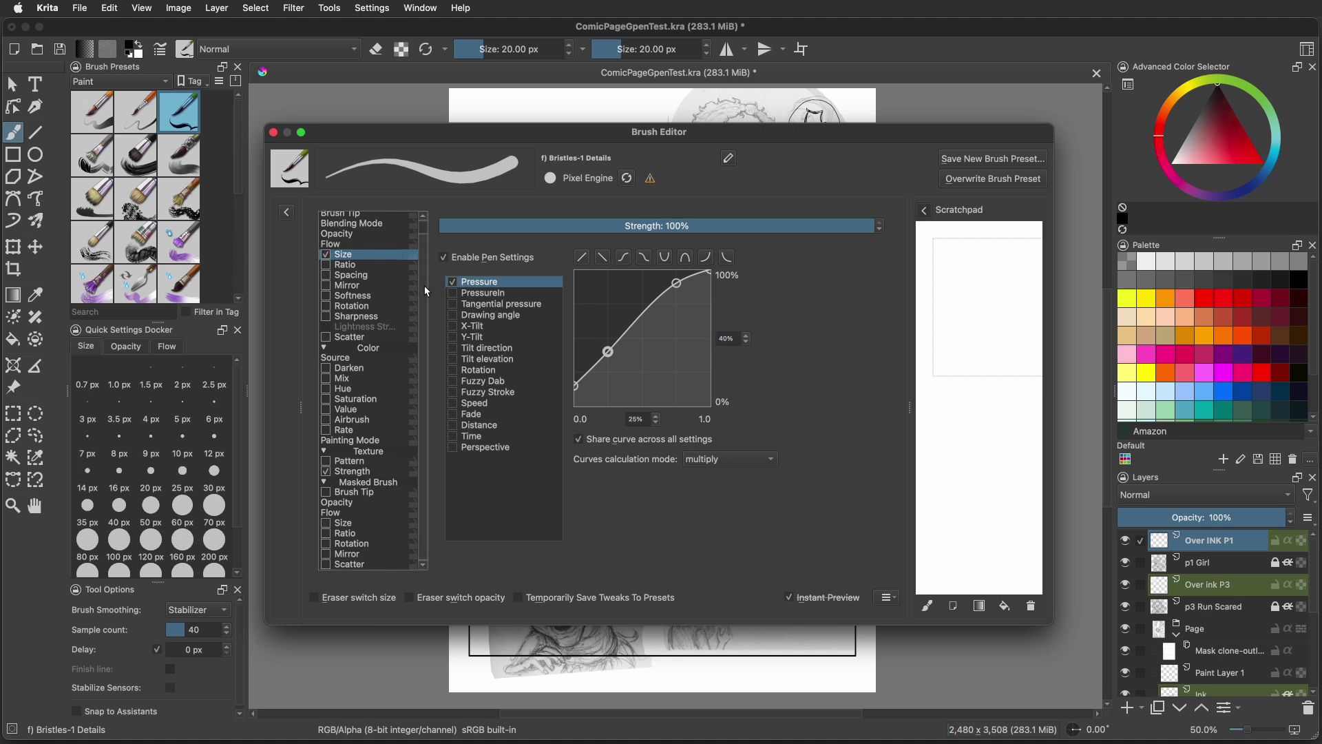
left_click(351, 471)
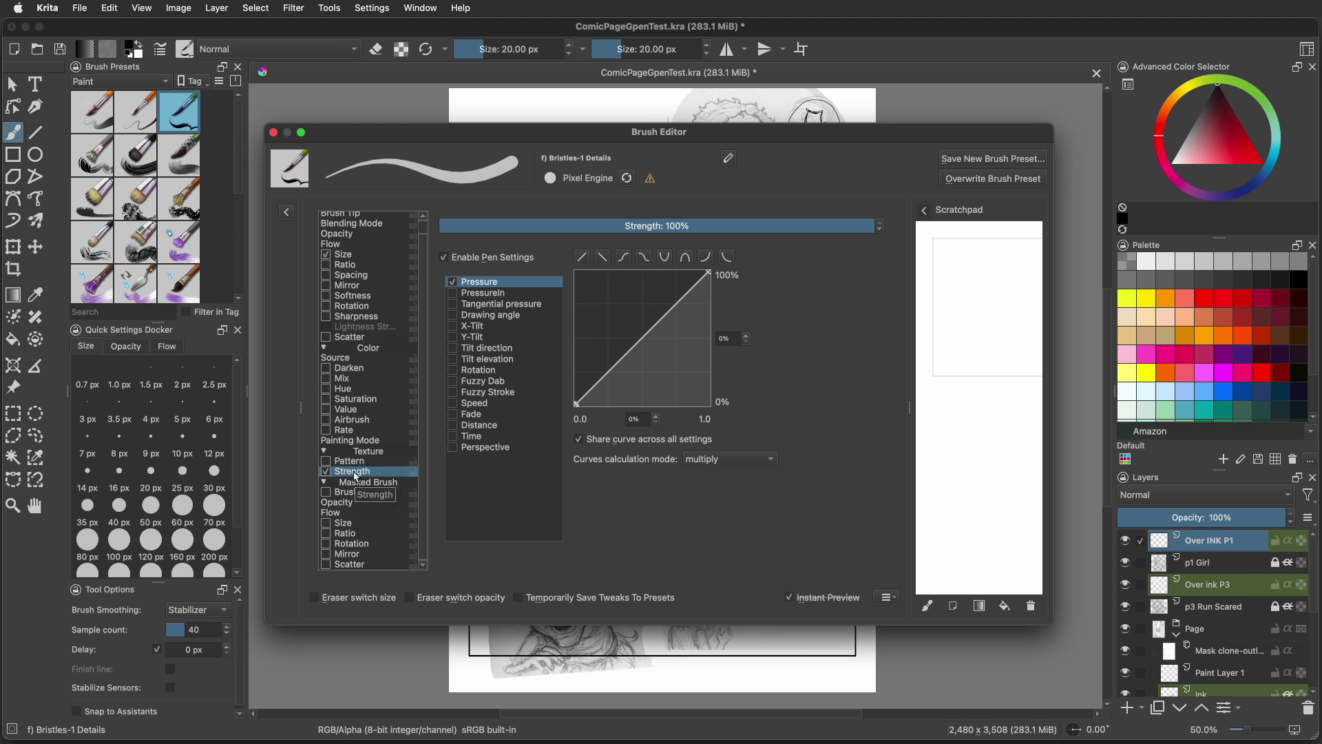
left_click(326, 472)
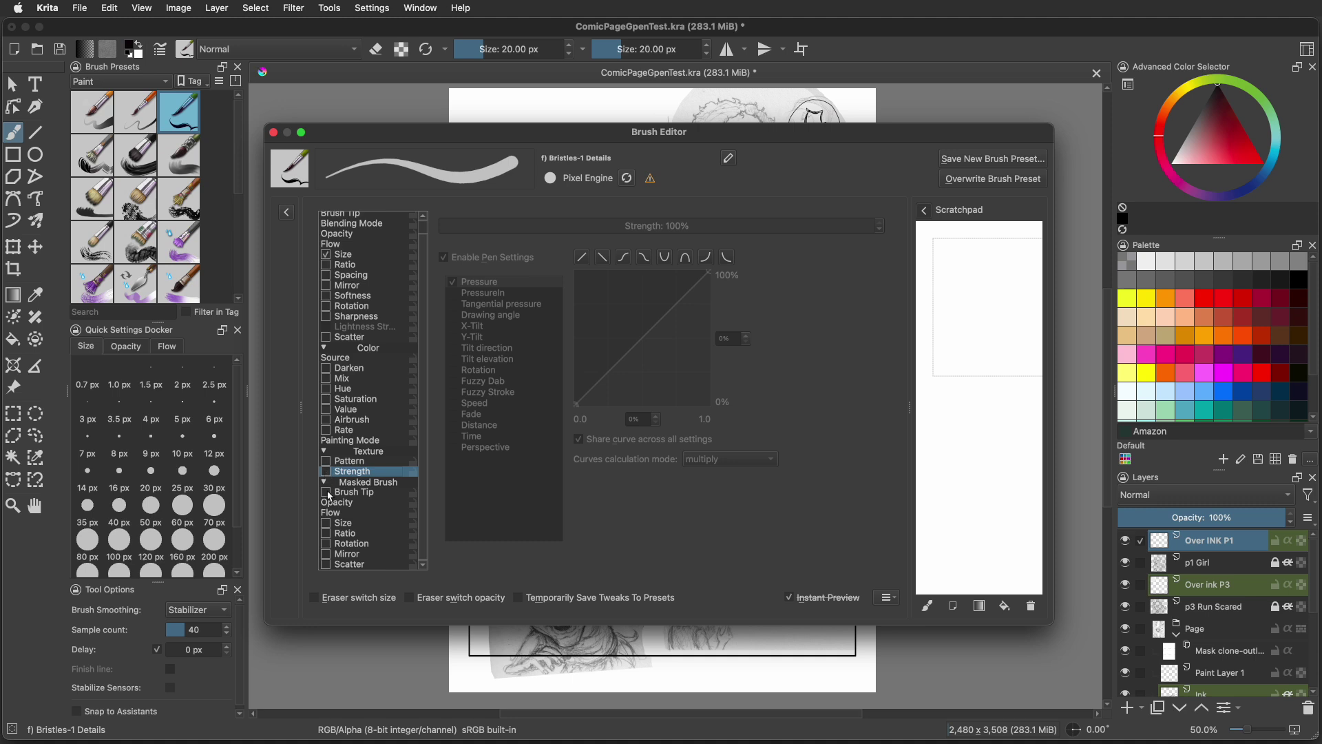
left_click(332, 502)
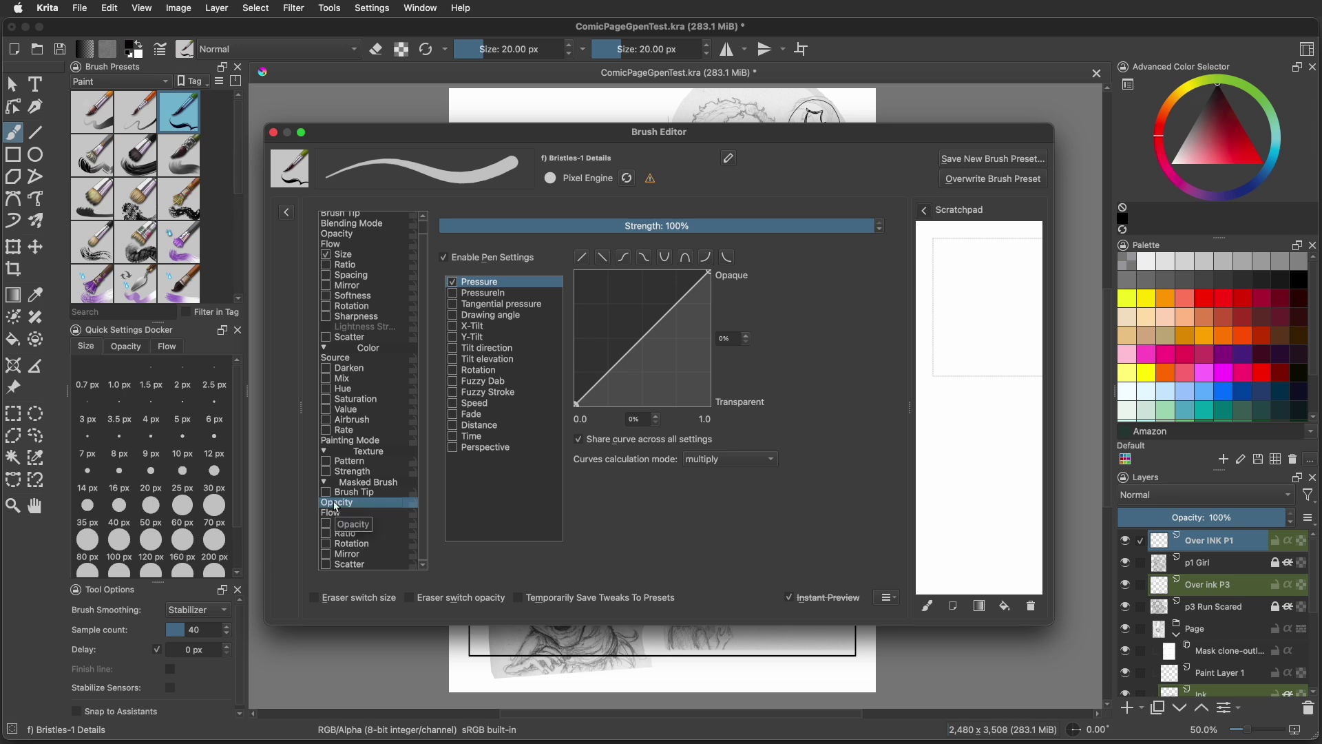
left_click(444, 257)
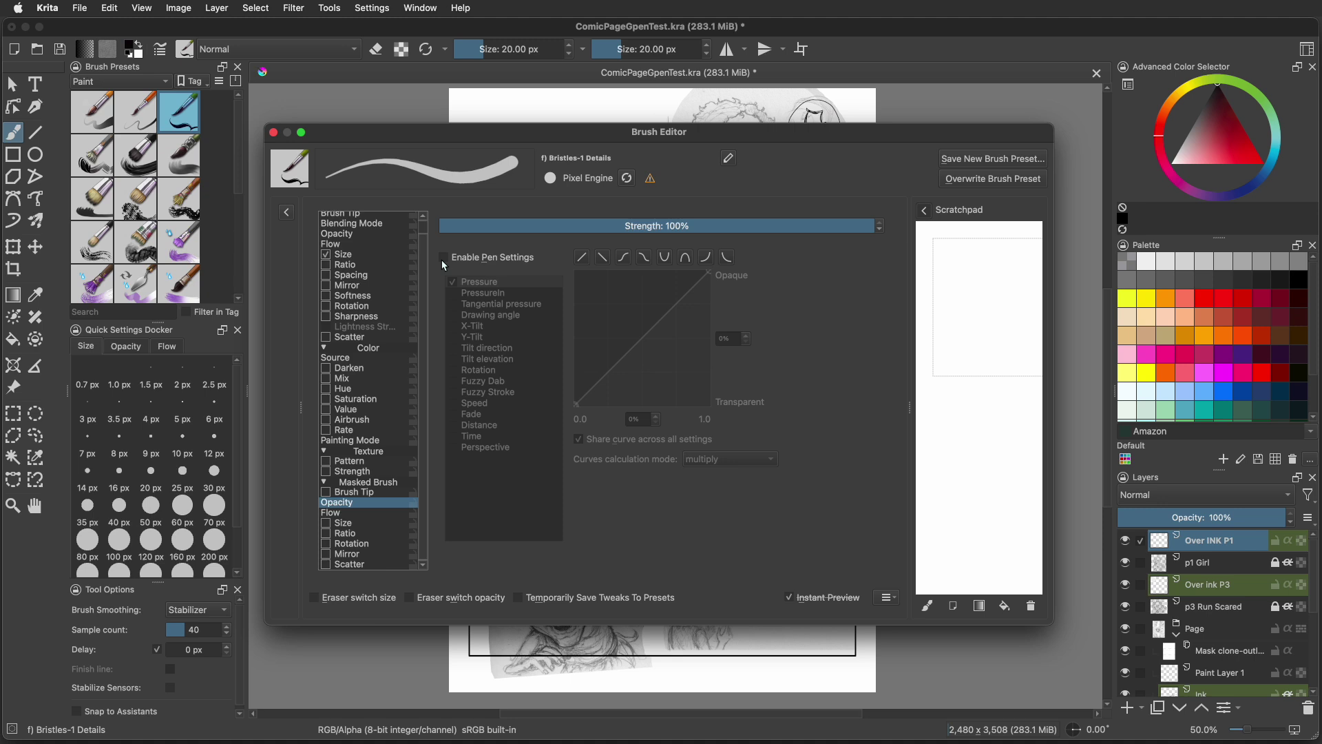
Uncheck Enable Pen Settings for the masked brush's Flow, keeping it at 100%.
left_click(336, 514)
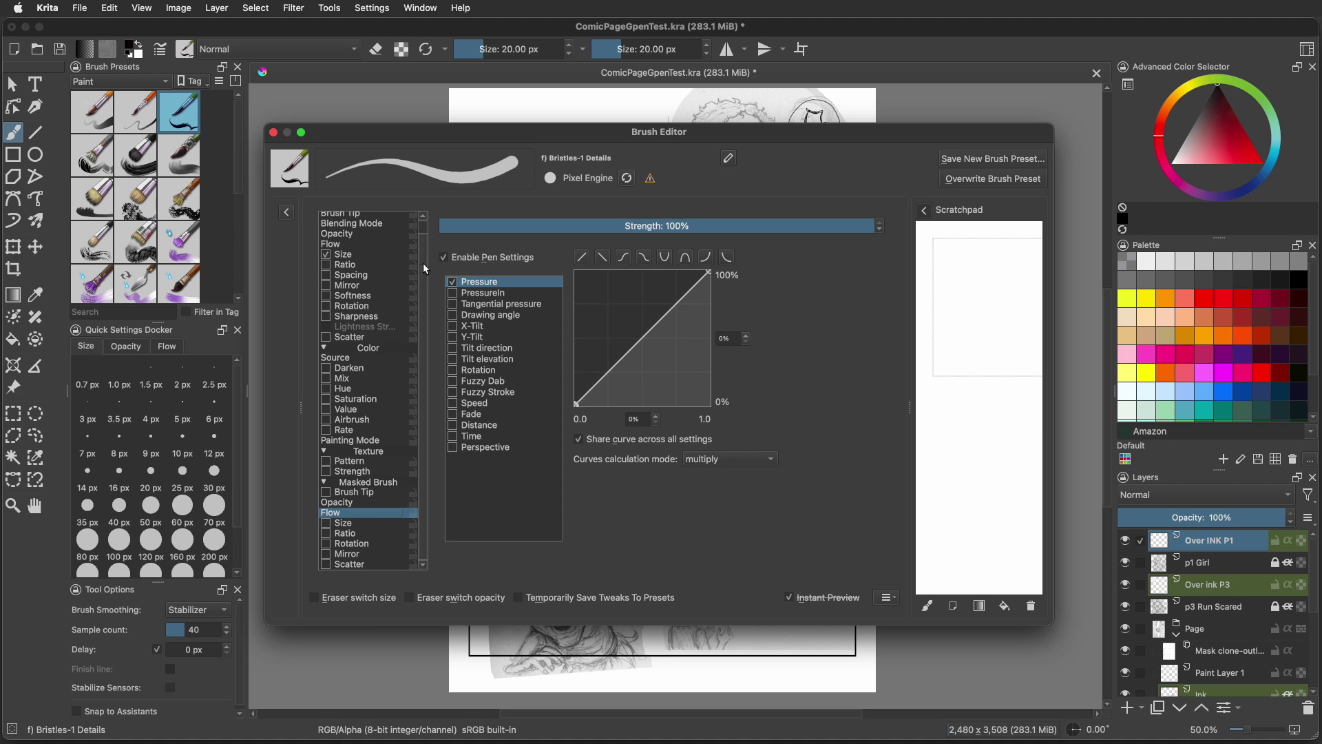
left_click(445, 257)
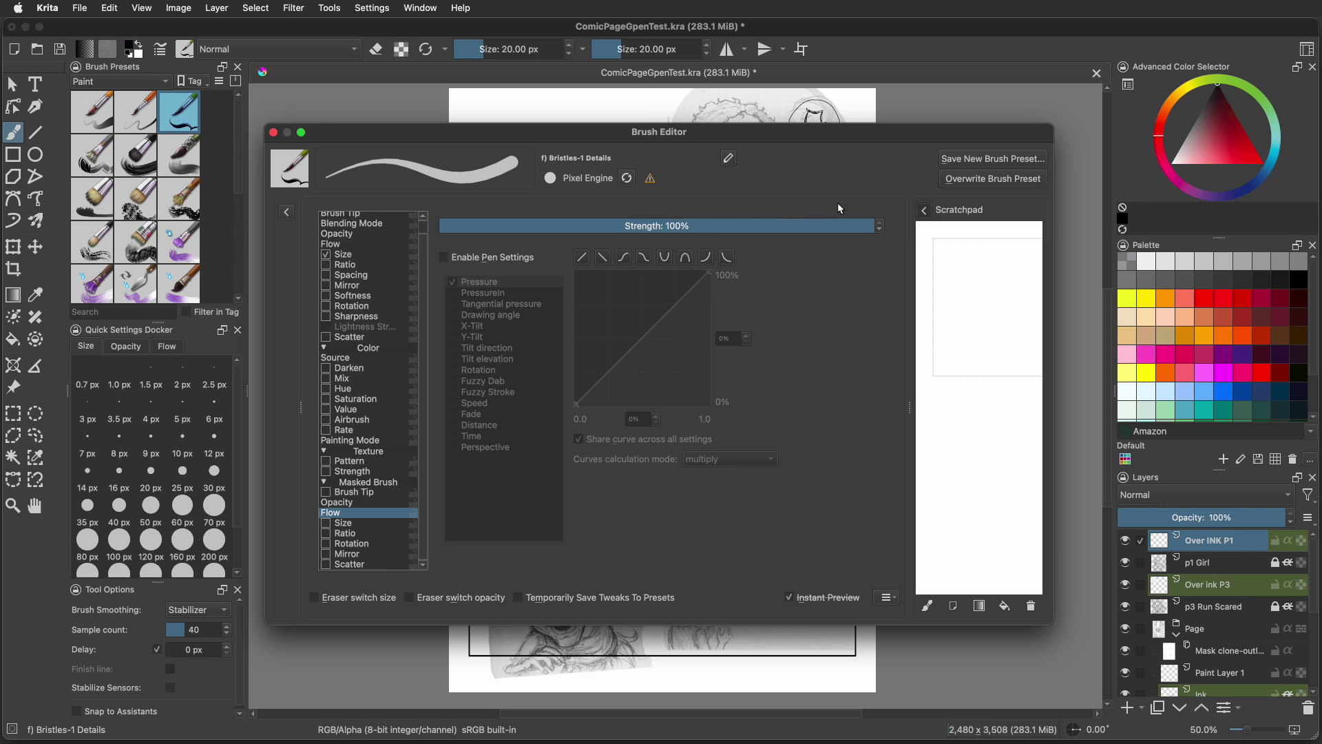
Save the brush as a new preset named MC-G-Pen and paint a small squiggle on its thumbnail.
left_click(989, 157)
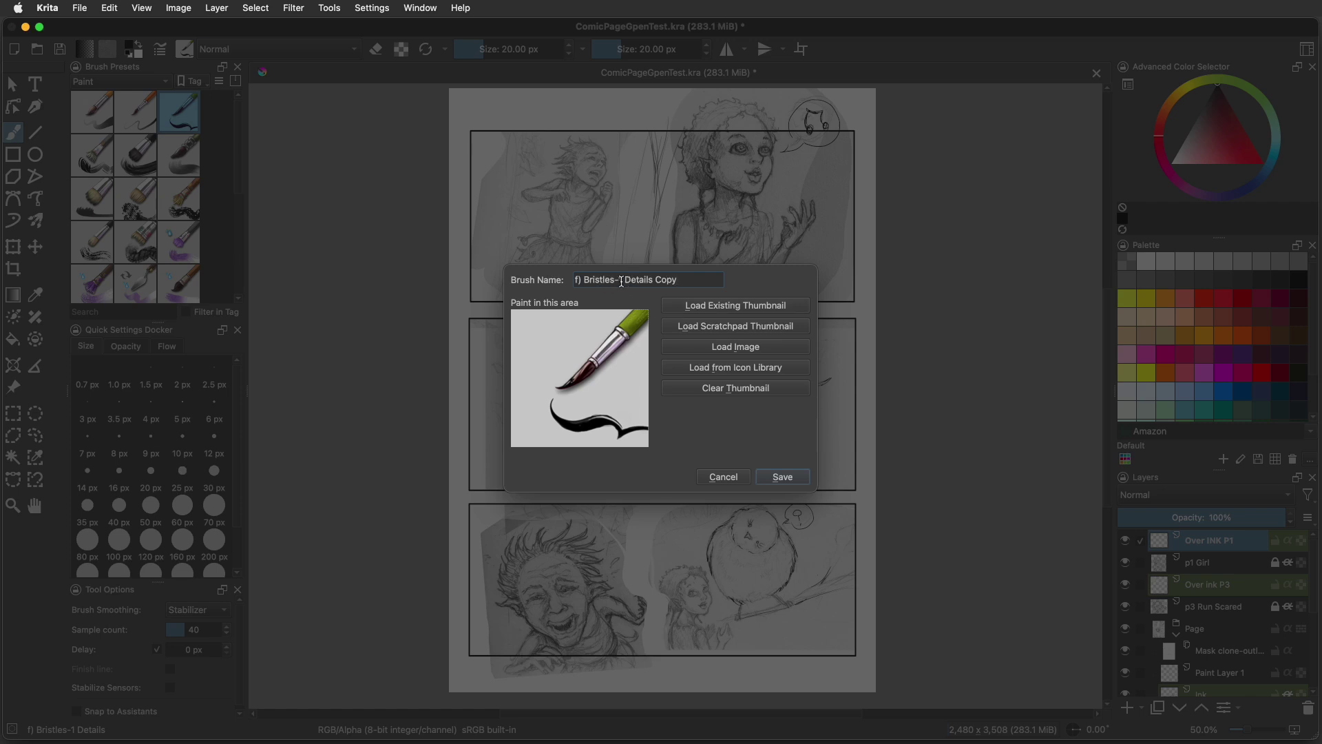
key("super+a")
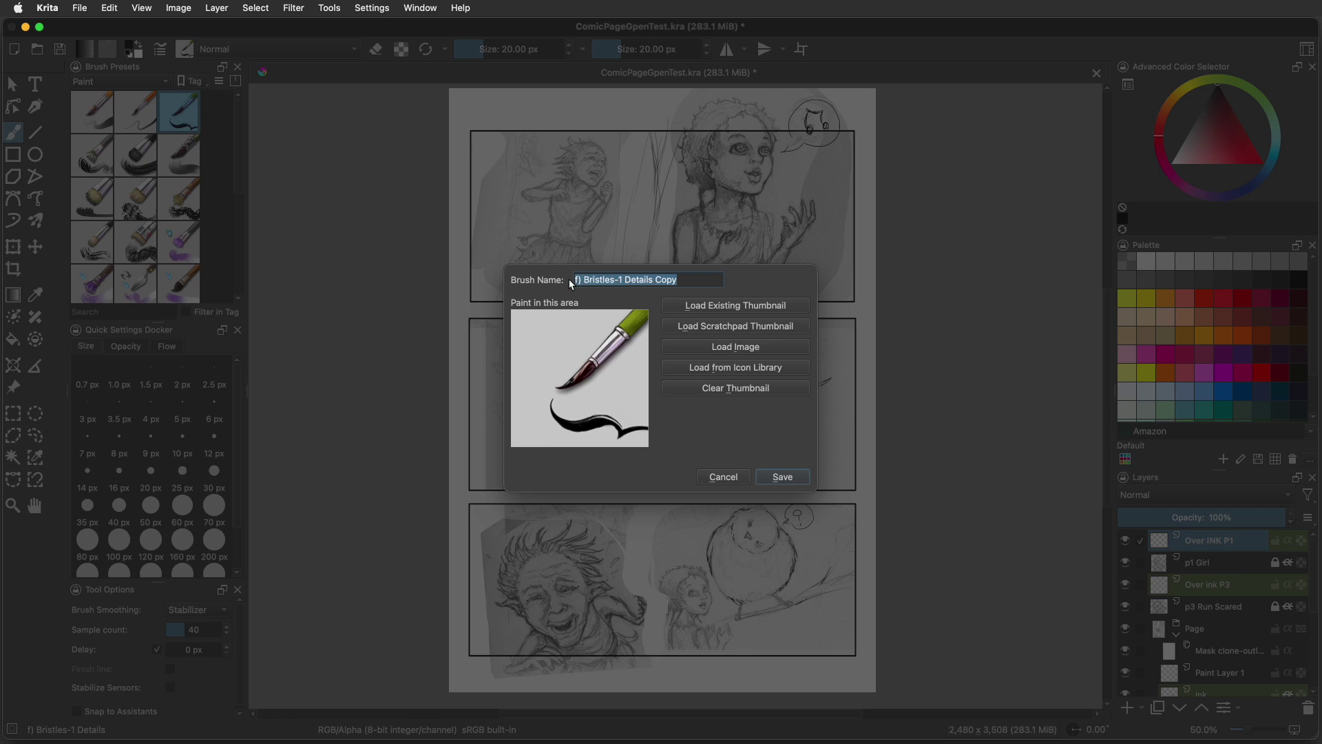
type("MC-G")
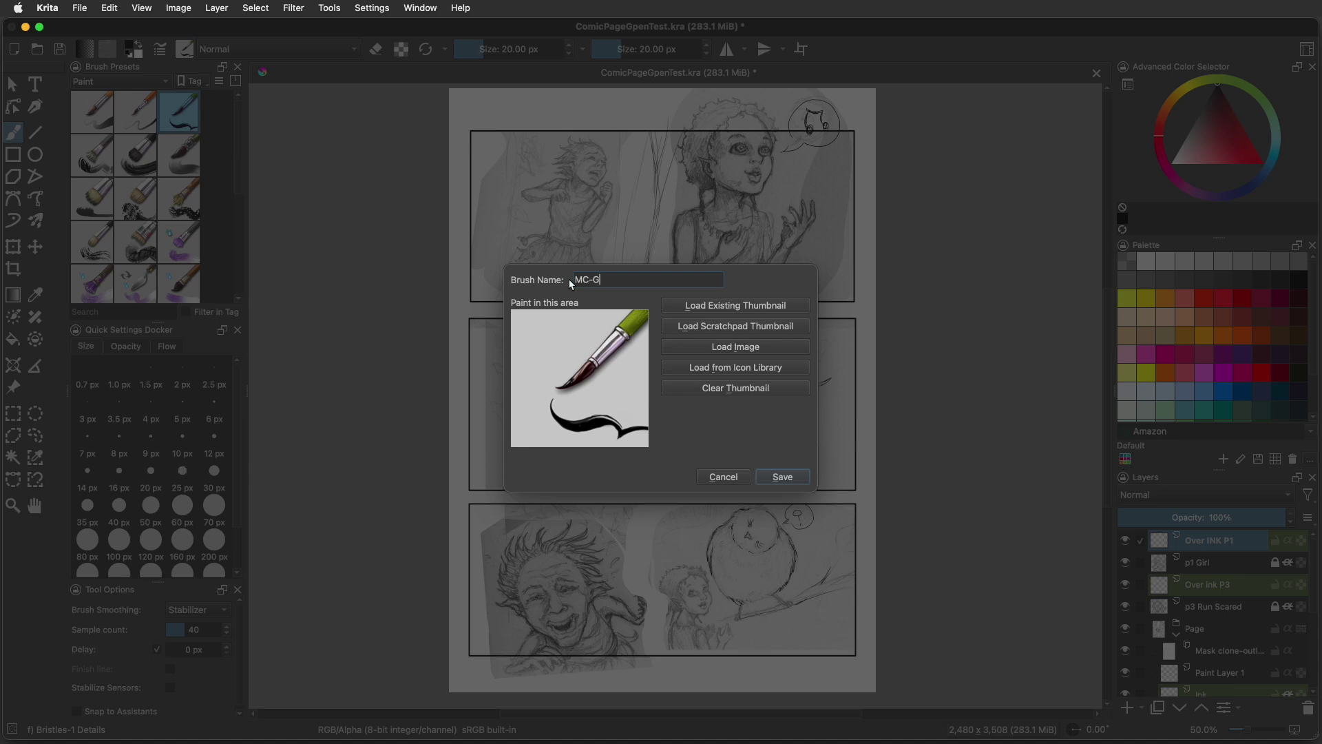
type("-Pen")
left_click_drag(534, 328, 541, 336)
Choose the red fountain pen from the Icon Library and shift its hue to green (110.5).
left_click(732, 370)
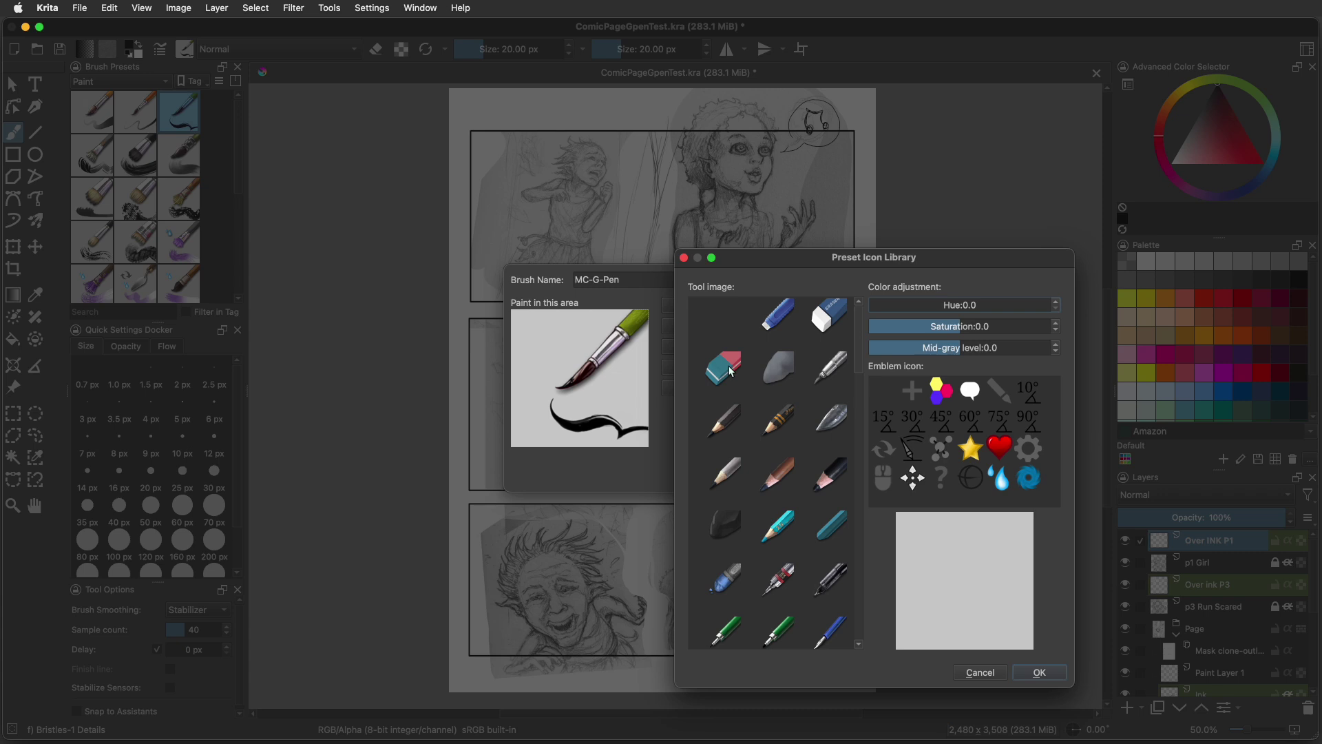
left_click_drag(875, 257, 875, 221)
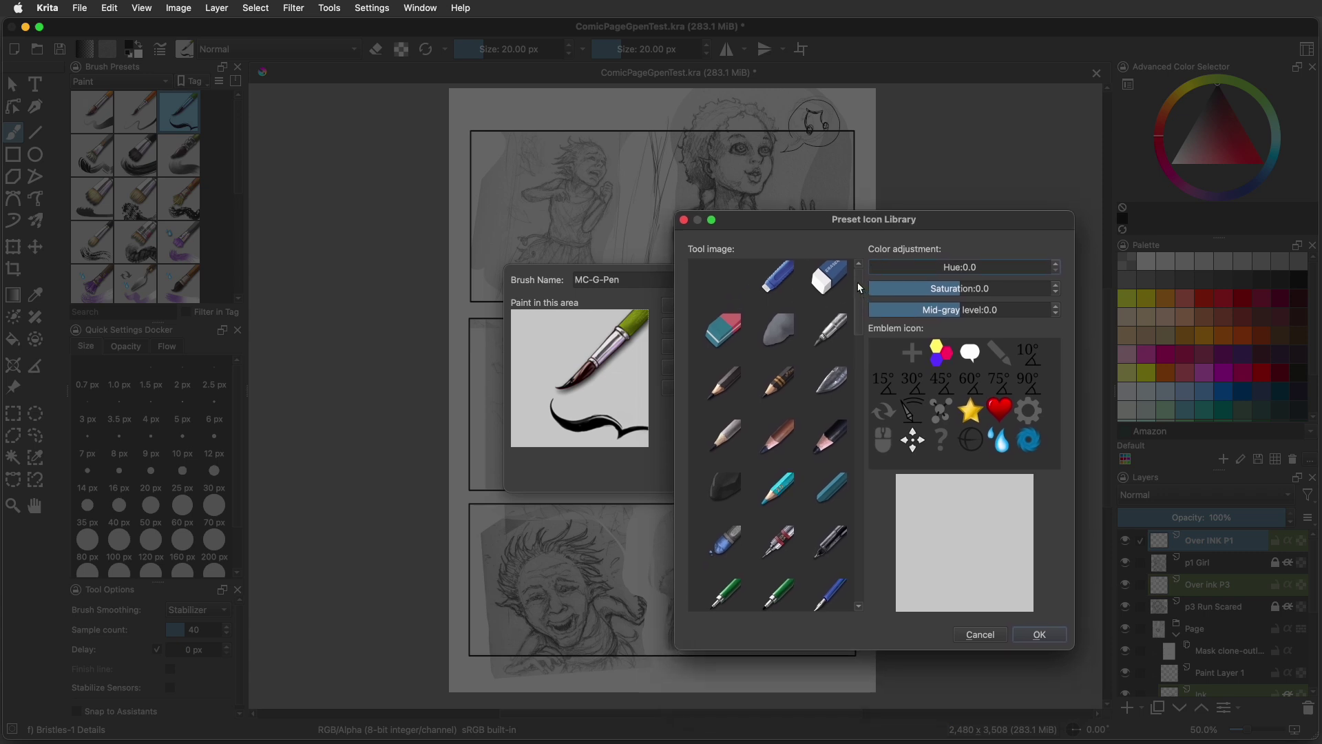
mouse_move(860, 288)
left_mouse_down()
mouse_move(852, 351)
mouse_move(851, 332)
left_mouse_up()
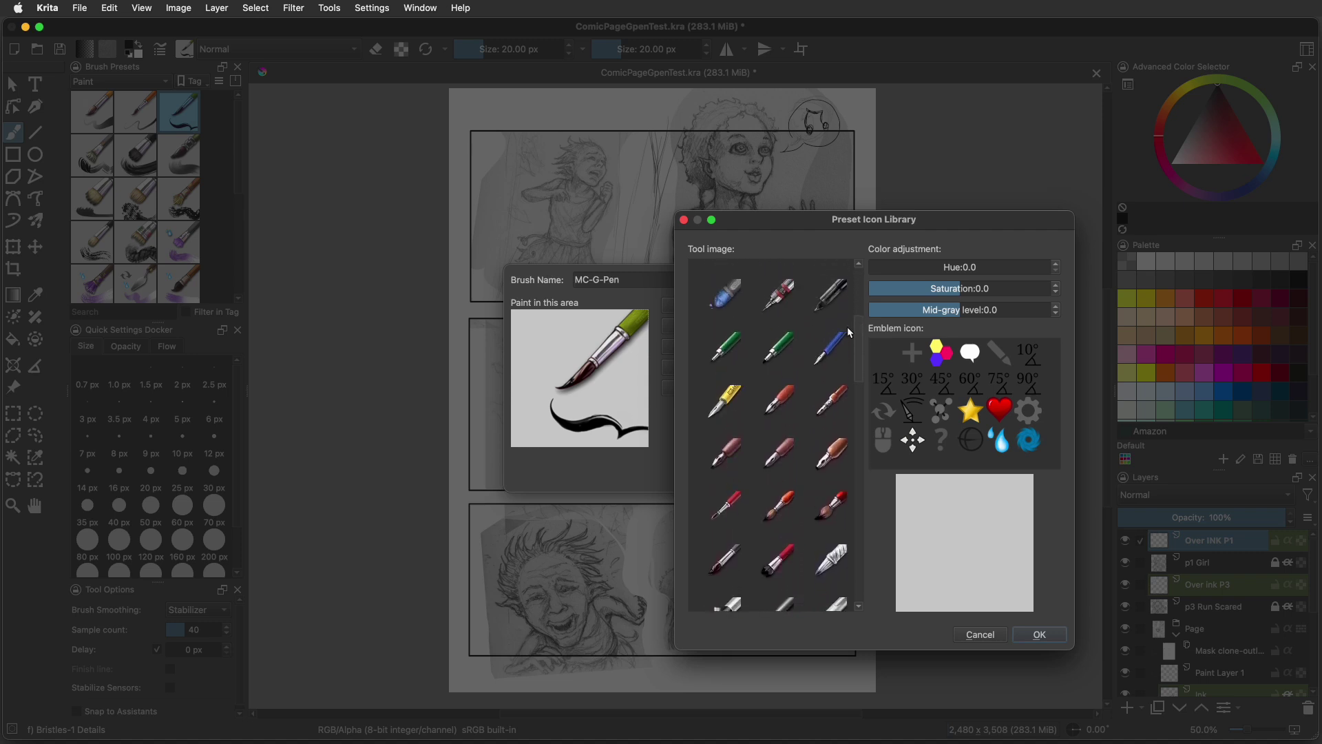
left_click(788, 399)
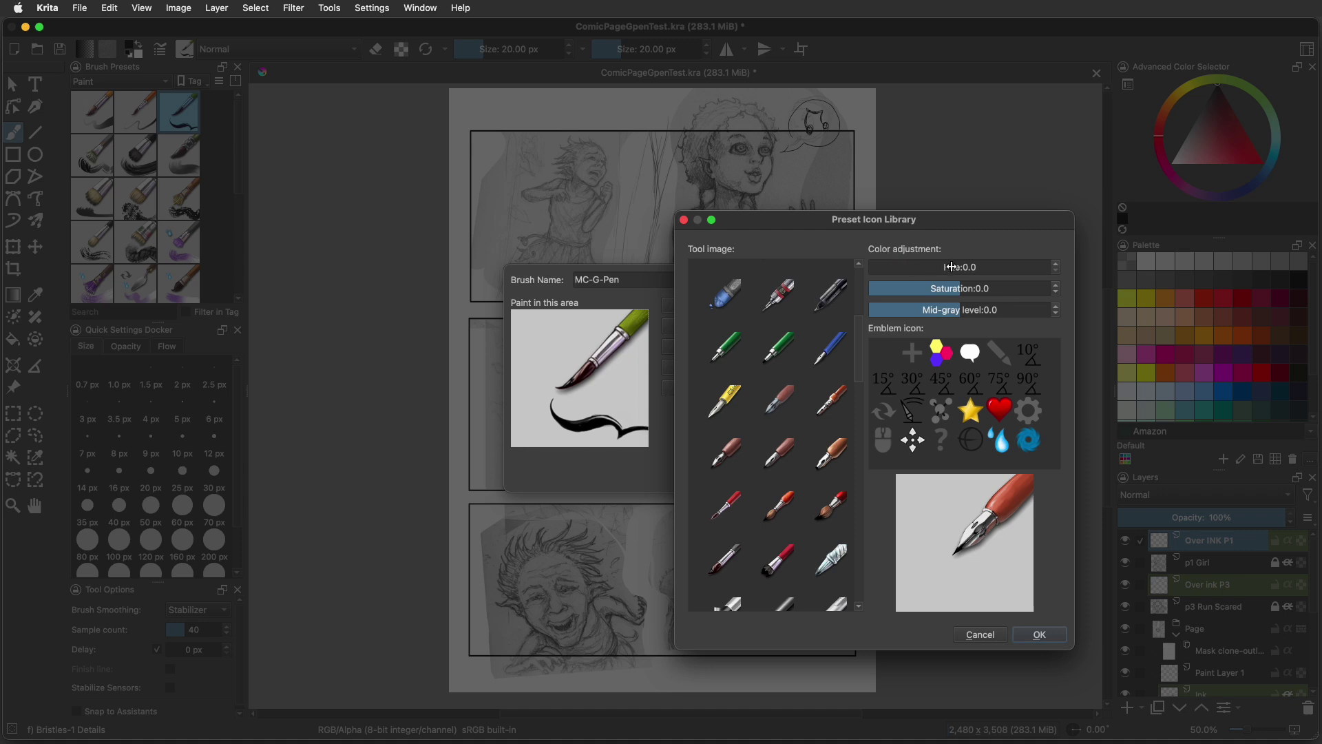
mouse_move(941, 268)
left_mouse_down()
mouse_move(1015, 267)
mouse_move(899, 267)
mouse_move(1033, 268)
mouse_move(910, 276)
mouse_move(925, 272)
left_mouse_up()
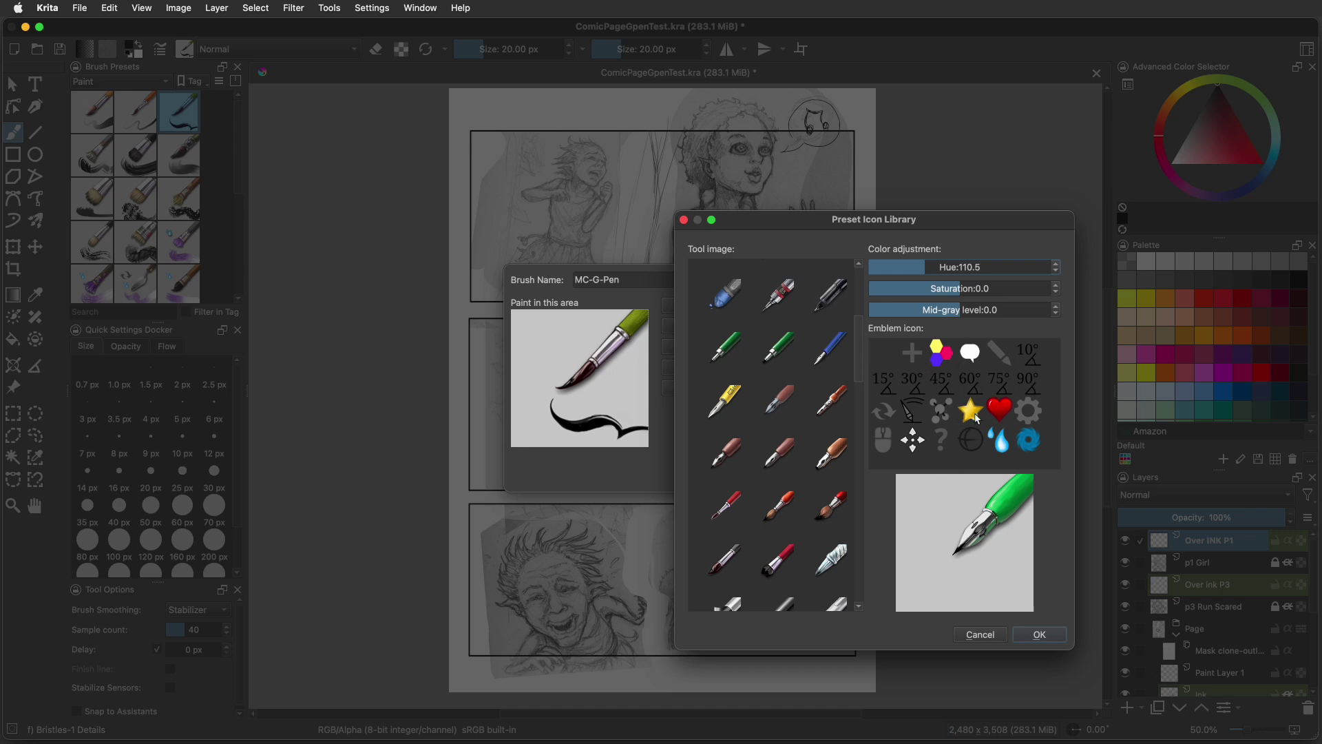
Try the scatter and heart emblems, remove both, and accept the plain green pen as the thumbnail.
left_click(941, 411)
left_click(887, 366)
left_click(999, 411)
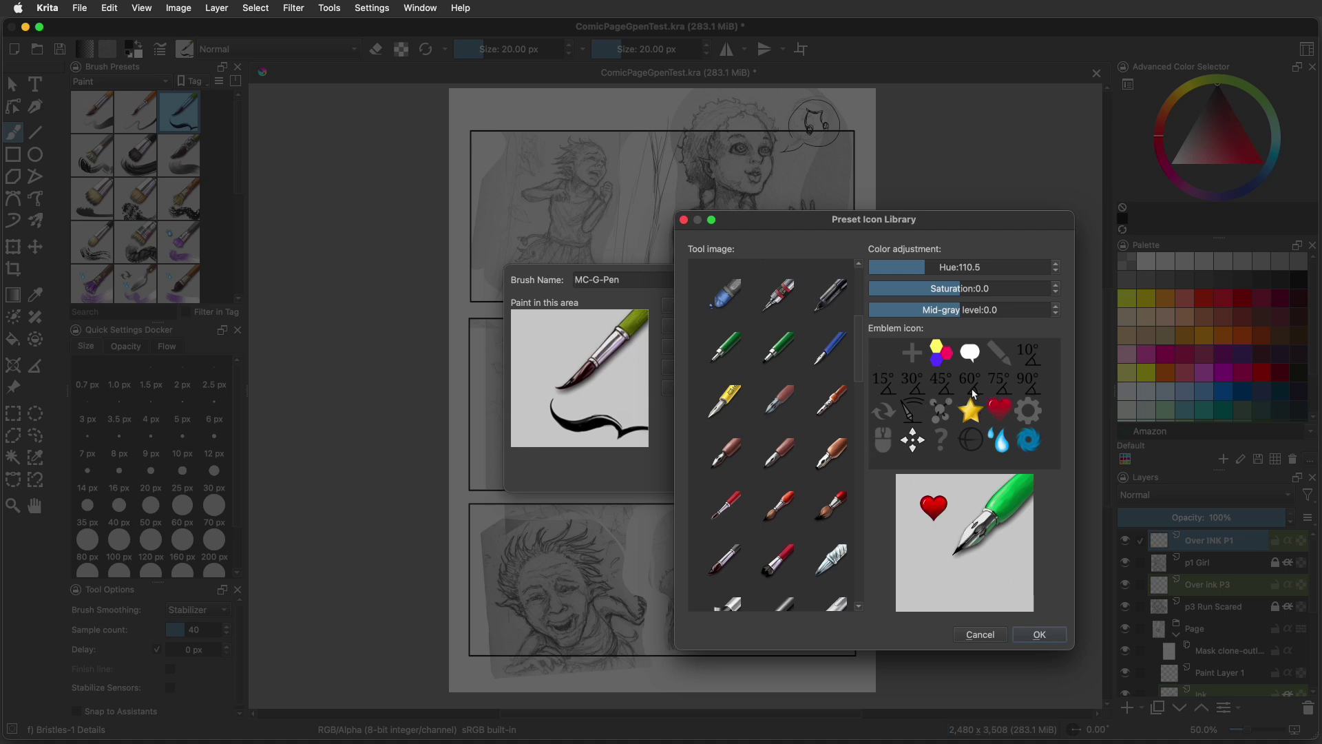
left_click(884, 349)
left_click(1040, 634)
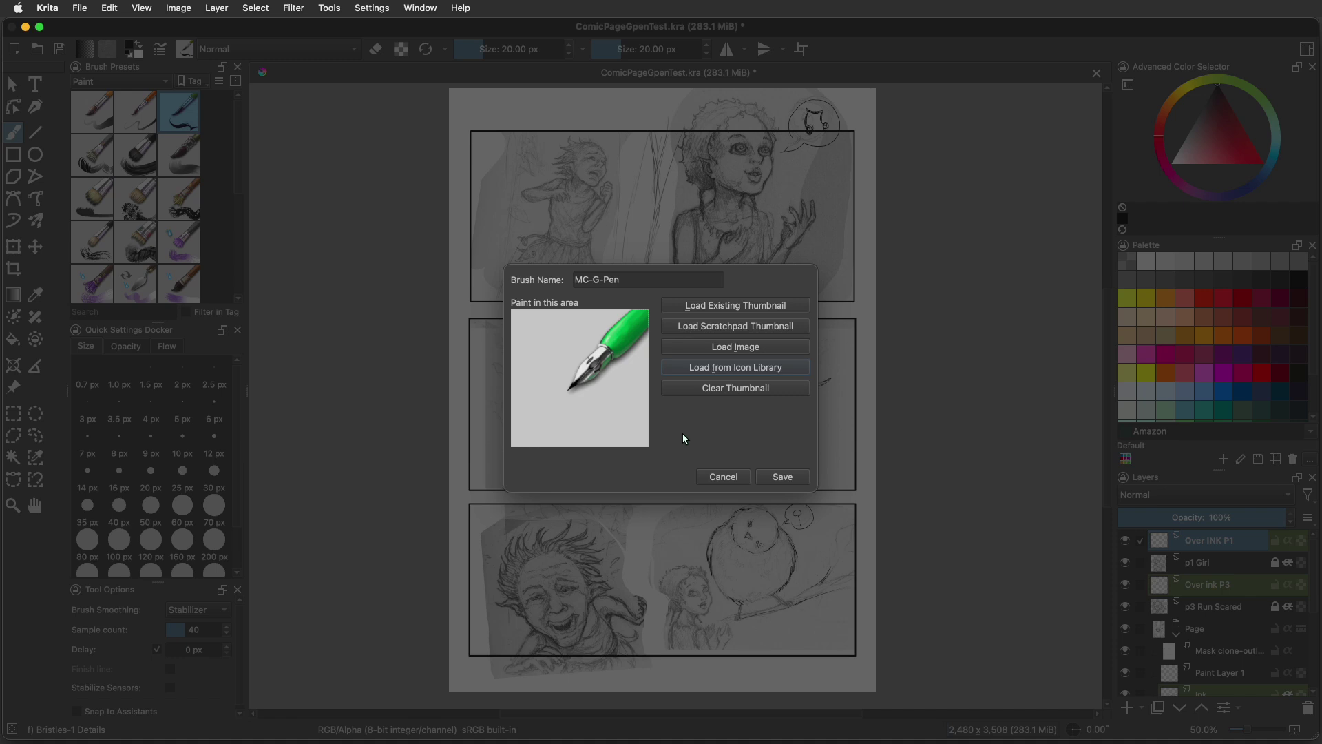
Doodle a zigzag and a small heart on the green-pen thumbnail, then save the MC-G-Pen preset.
mouse_move(617, 415)
left_mouse_down()
mouse_move(624, 425)
mouse_move(530, 410)
mouse_move(518, 425)
left_mouse_up()
mouse_move(525, 365)
left_mouse_down()
mouse_move(539, 377)
mouse_move(550, 357)
left_mouse_up()
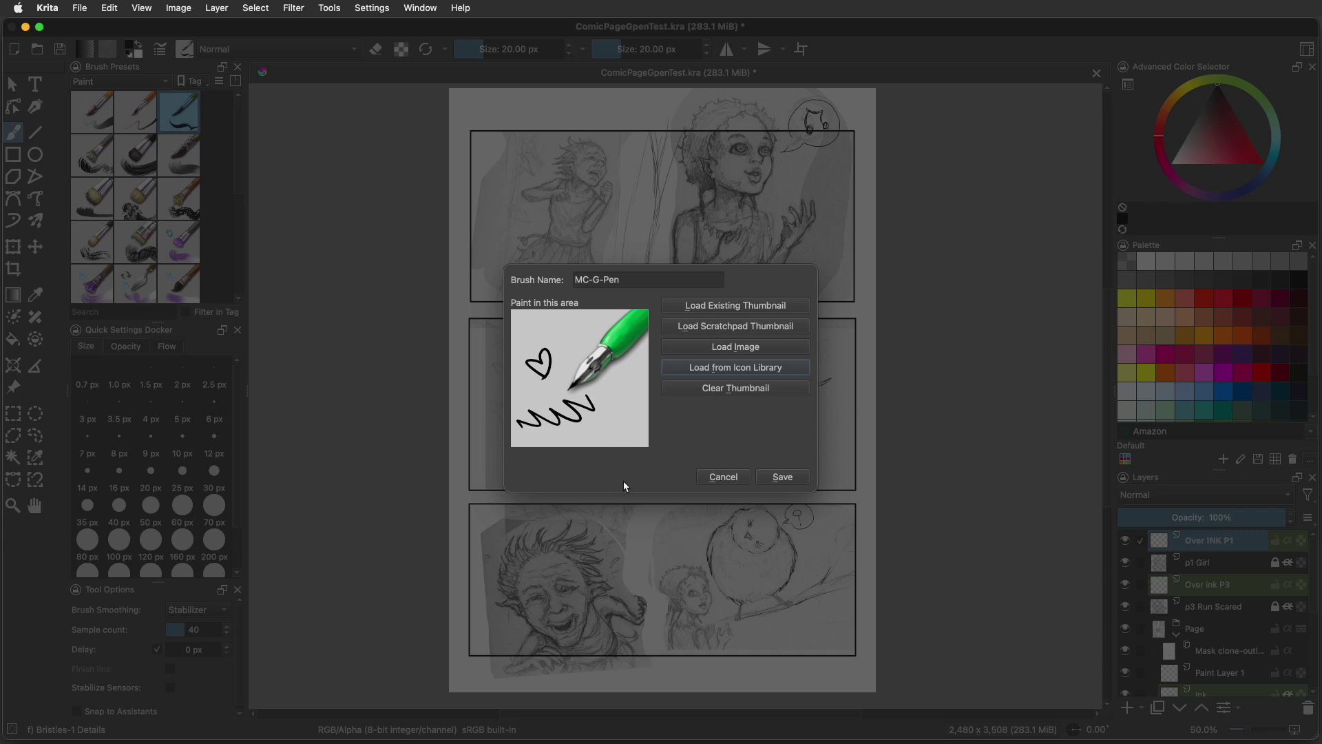
left_click(774, 482)
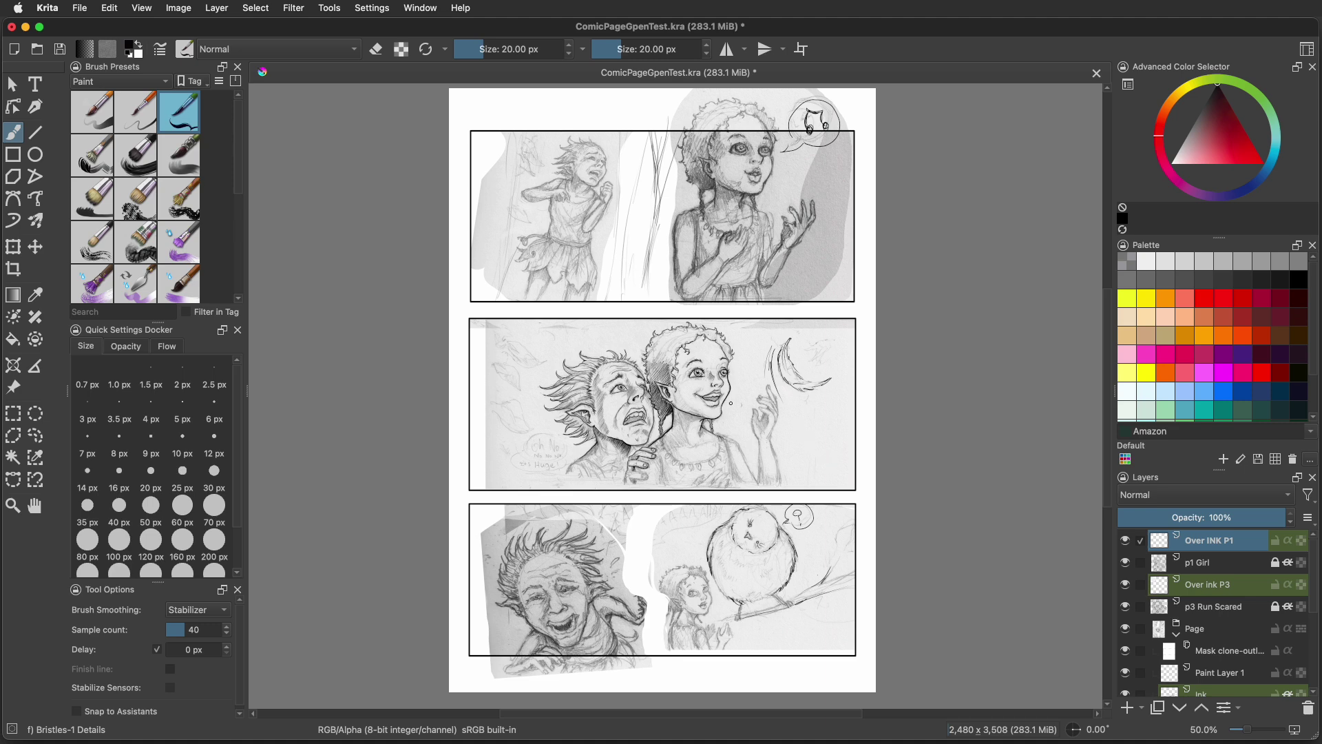
Test the pen with a stroke beside the girl's eye, filter presets by 'MC', and open MC-G-Pen's brush settings.
left_click_drag(687, 392, 693, 378)
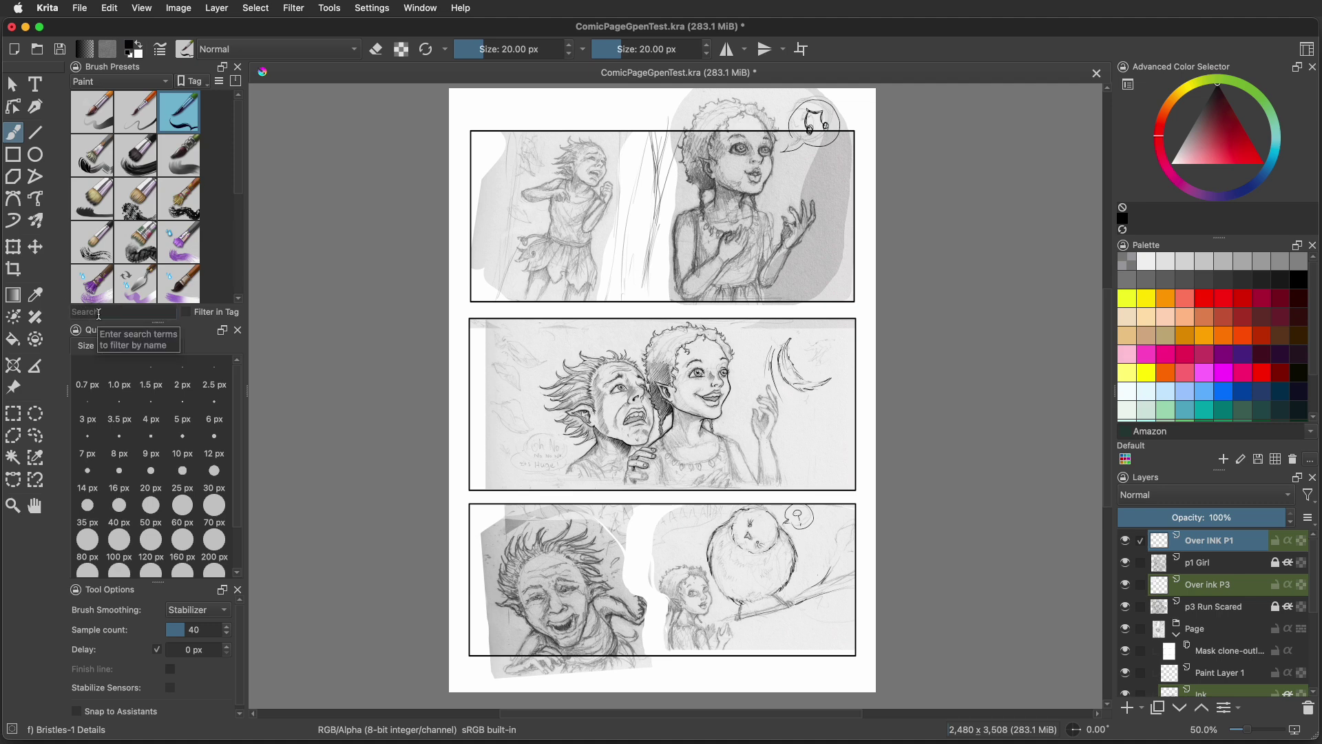
type("M")
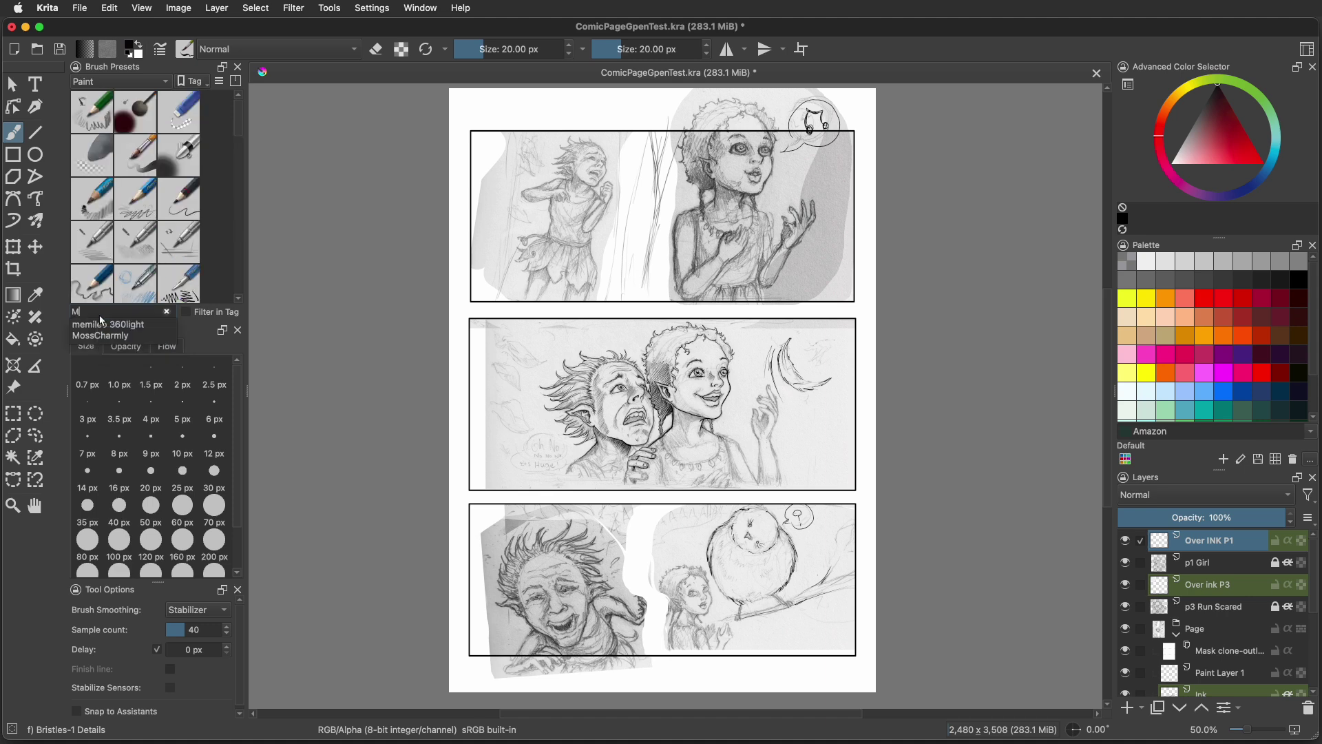
type("C")
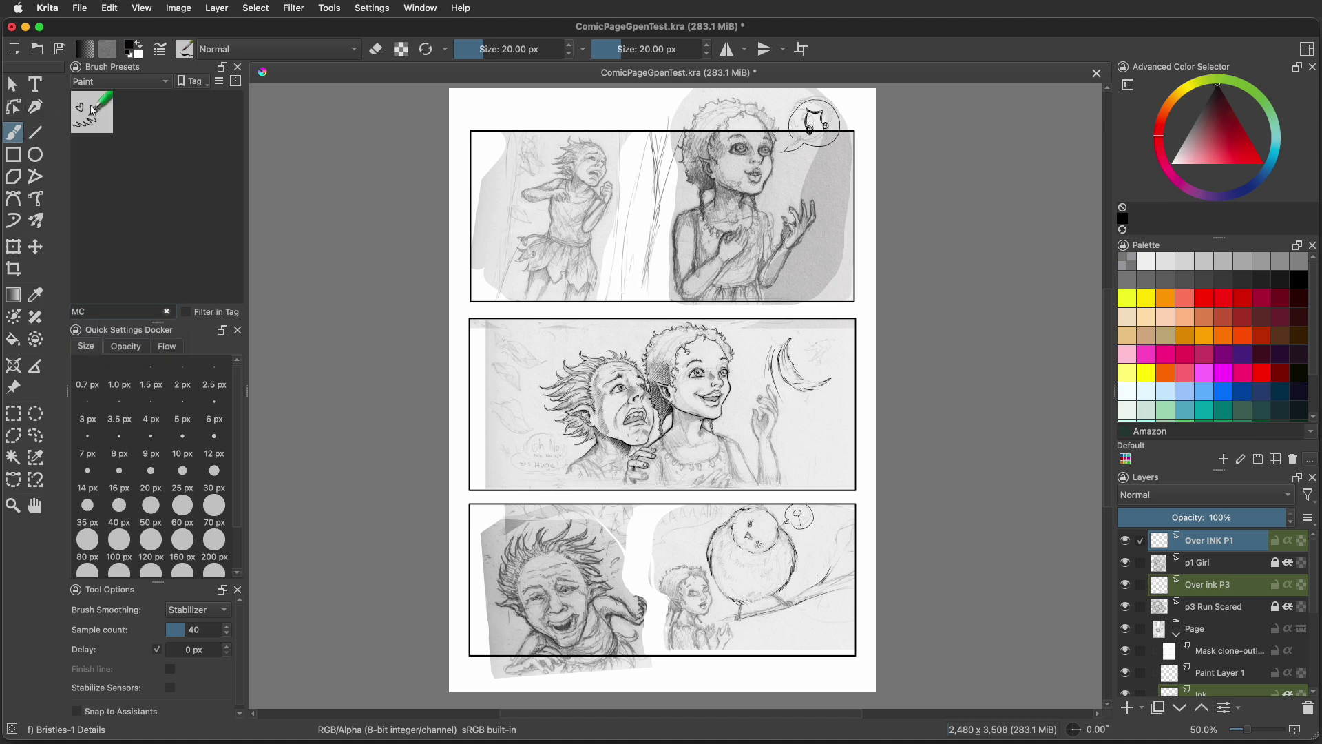
left_click(93, 126)
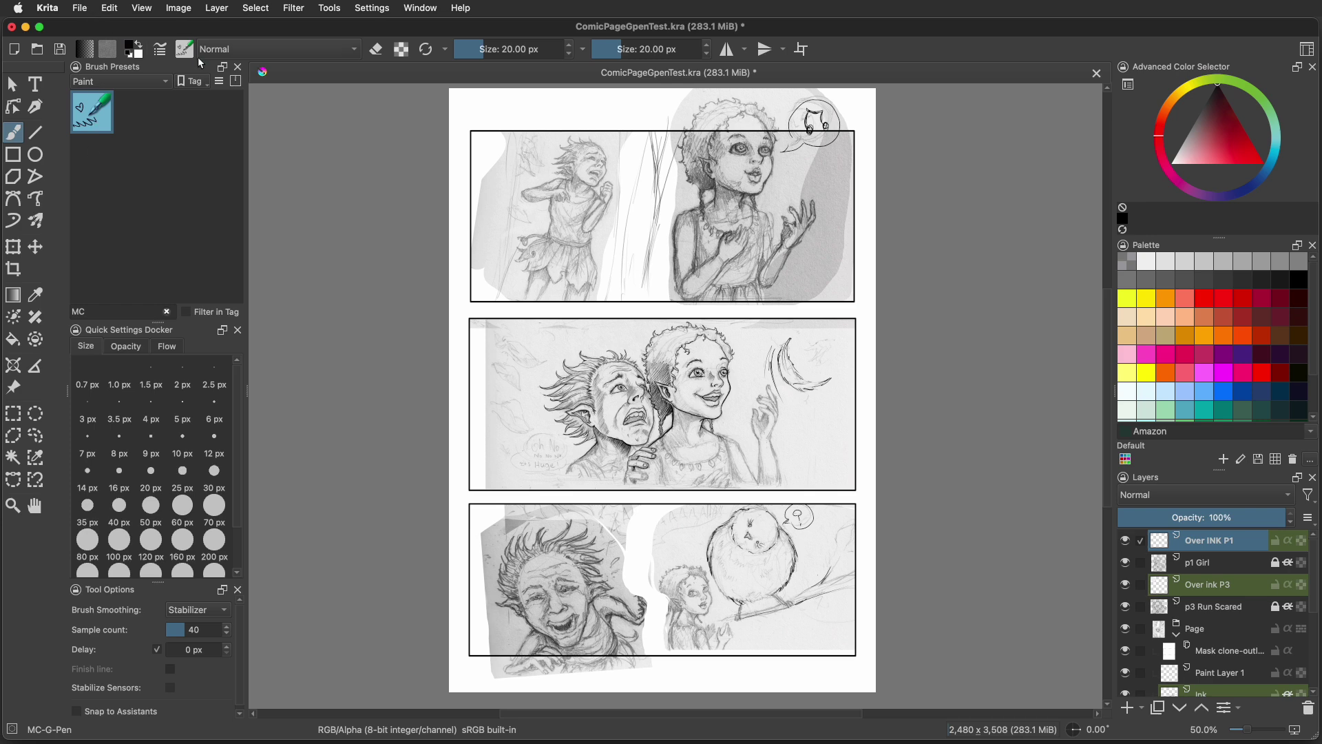
left_click(161, 49)
Make MC-G-Pen's Size pressure curve linear, from 10% at light pressure to 50% at full pressure.
left_click_drag(411, 138, 406, 111)
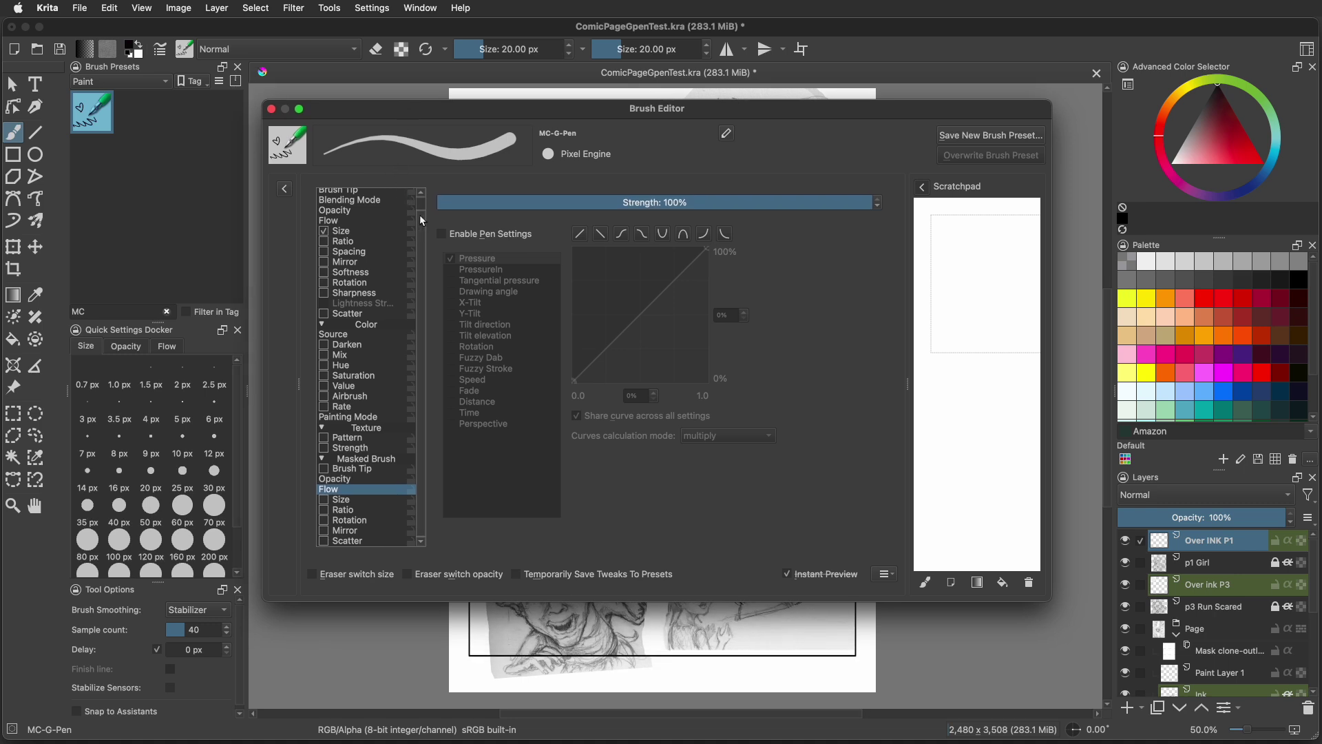
scroll(420, 215, "up", 1)
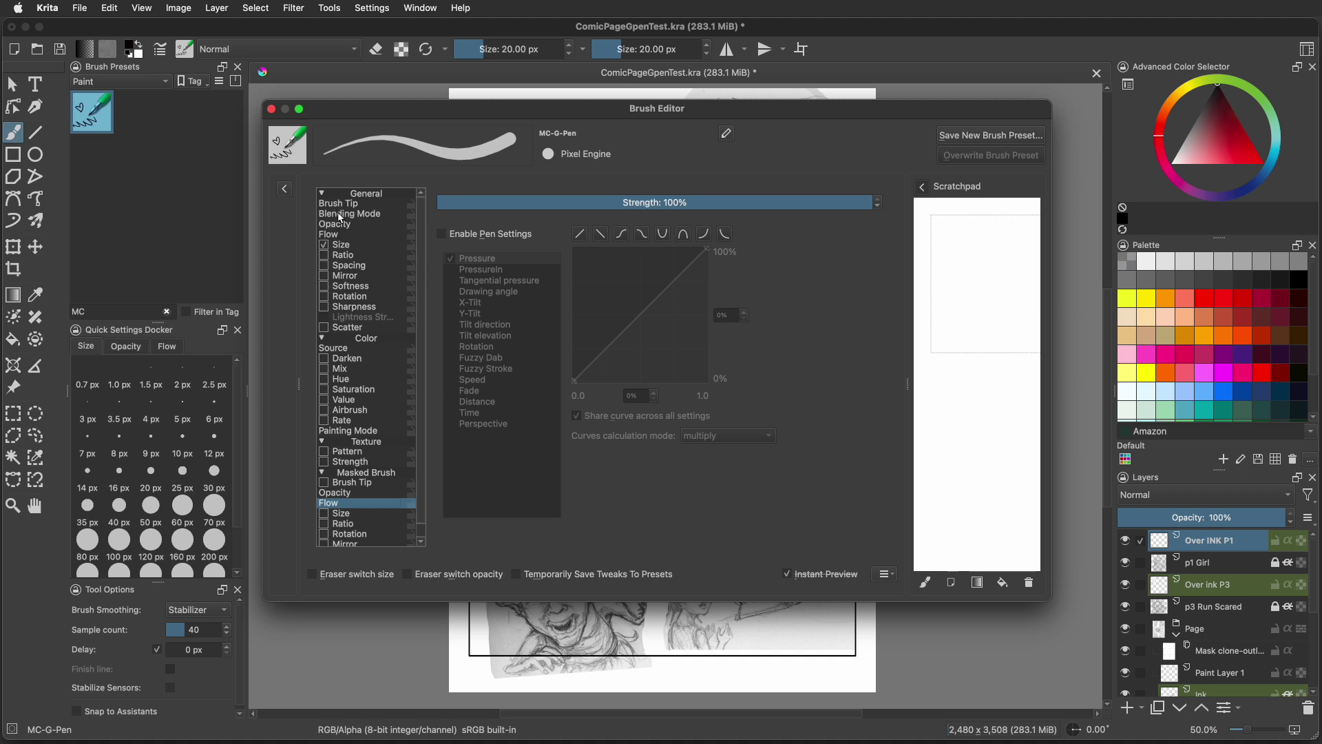
left_click(340, 246)
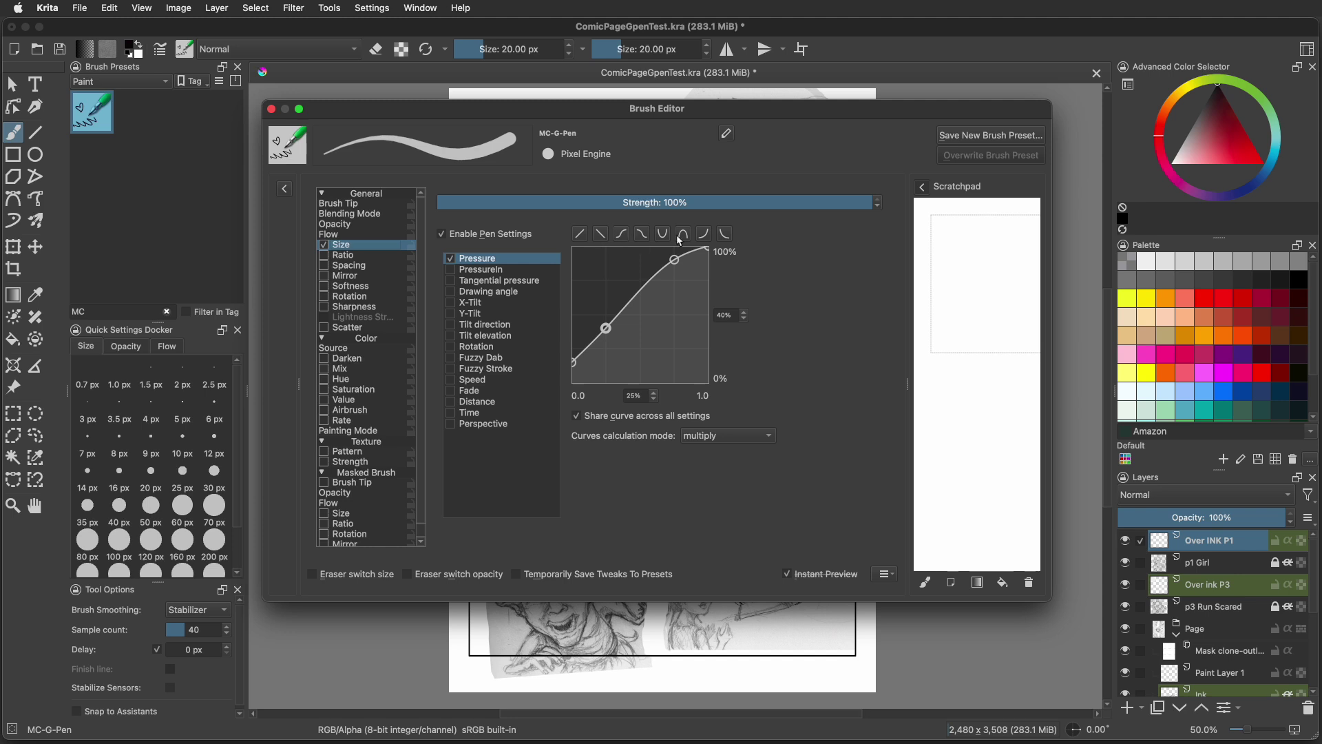
left_click(582, 236)
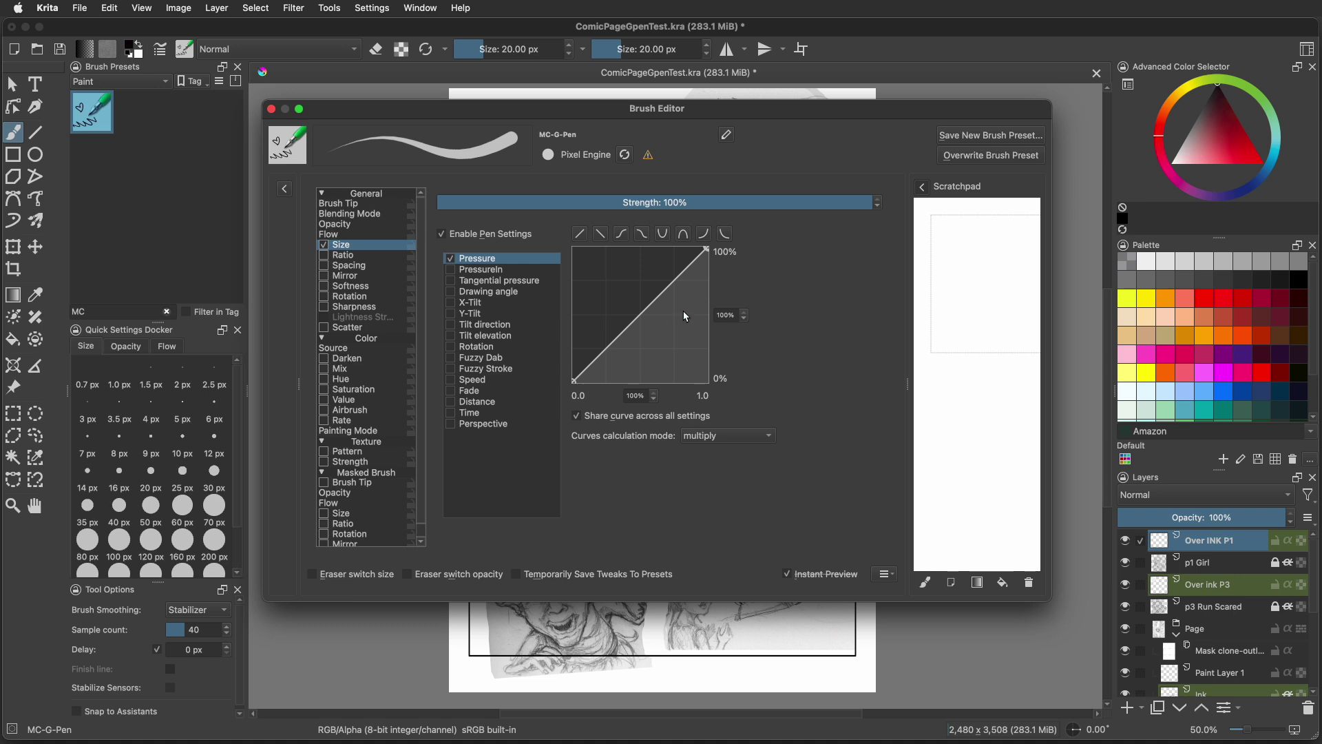
left_click(574, 380)
type("1")
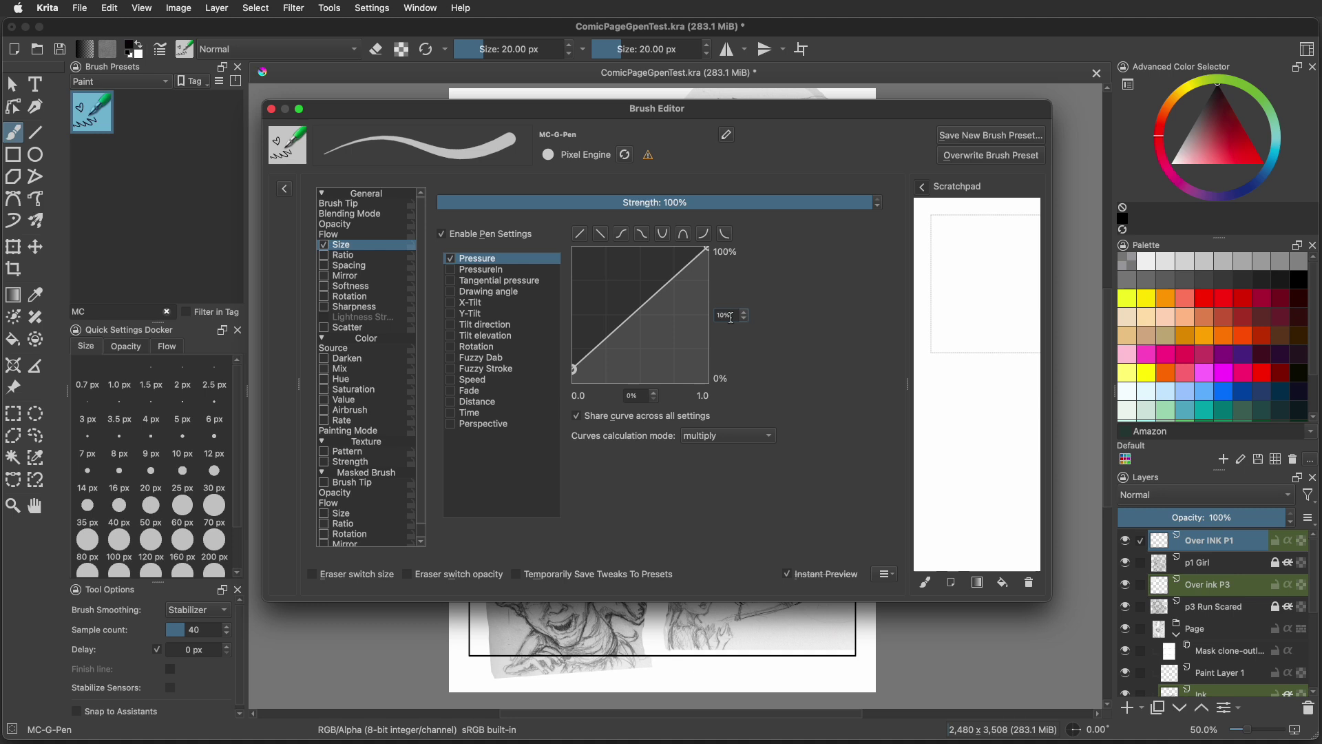
left_click(707, 249)
double_click(721, 314)
type("50")
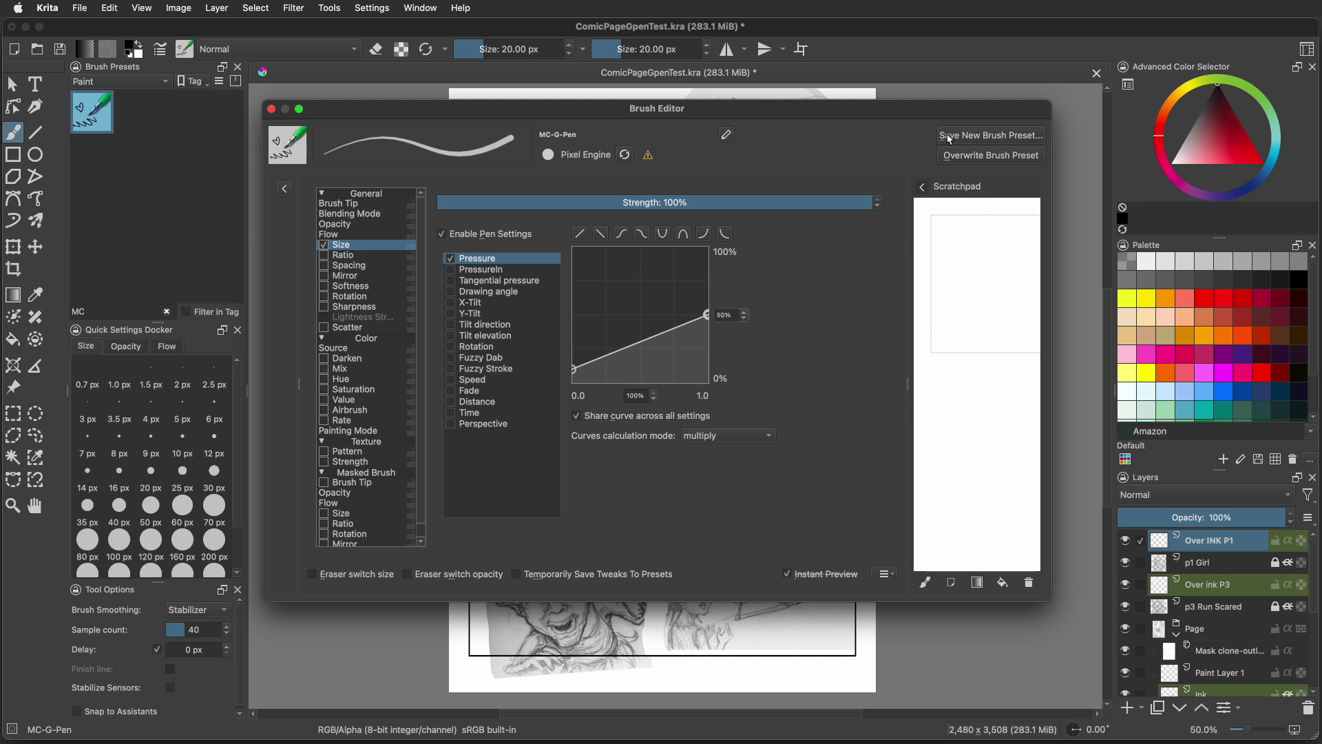
Start a new brush preset, renaming 'MC-G-Pen Copy' to 'MC-Maru-Pen'.
left_click(978, 136)
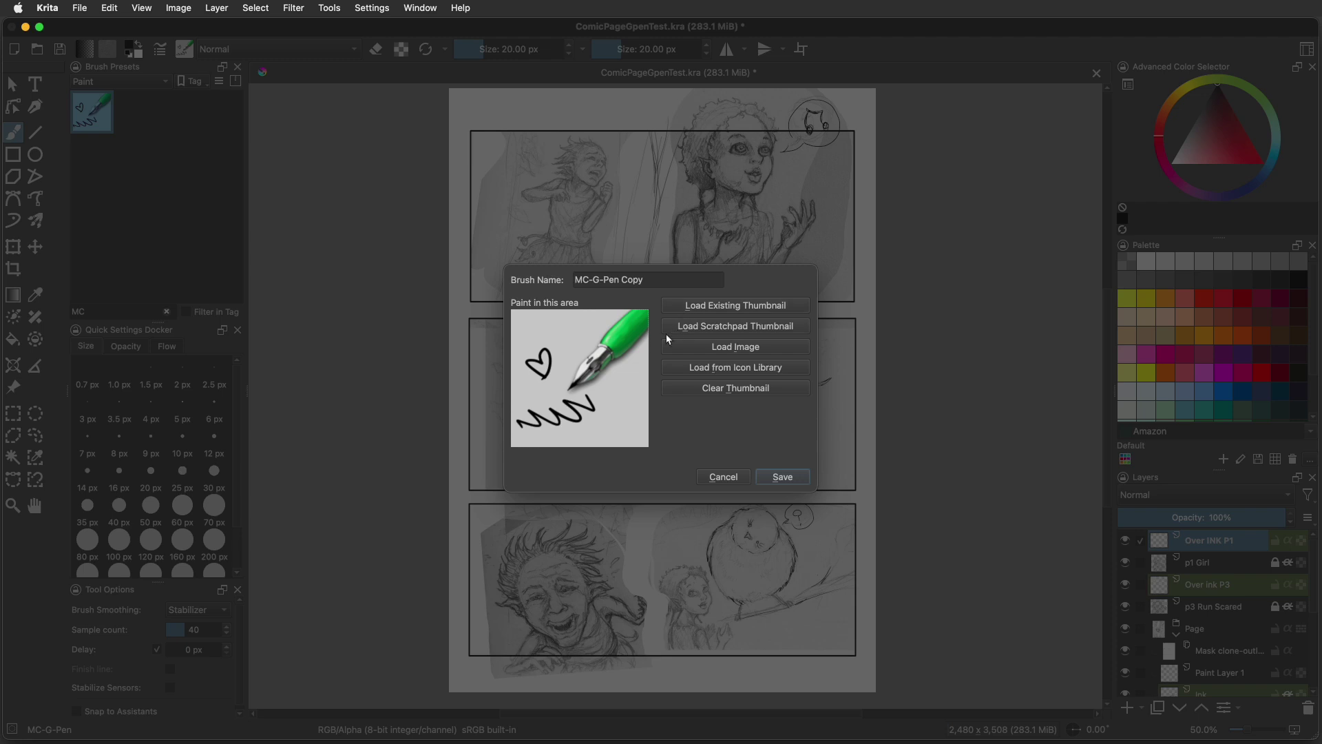
left_click(598, 278)
double_click(596, 278)
type("Maru")
double_click(648, 278)
key("BackSpace")
left_click(733, 372)
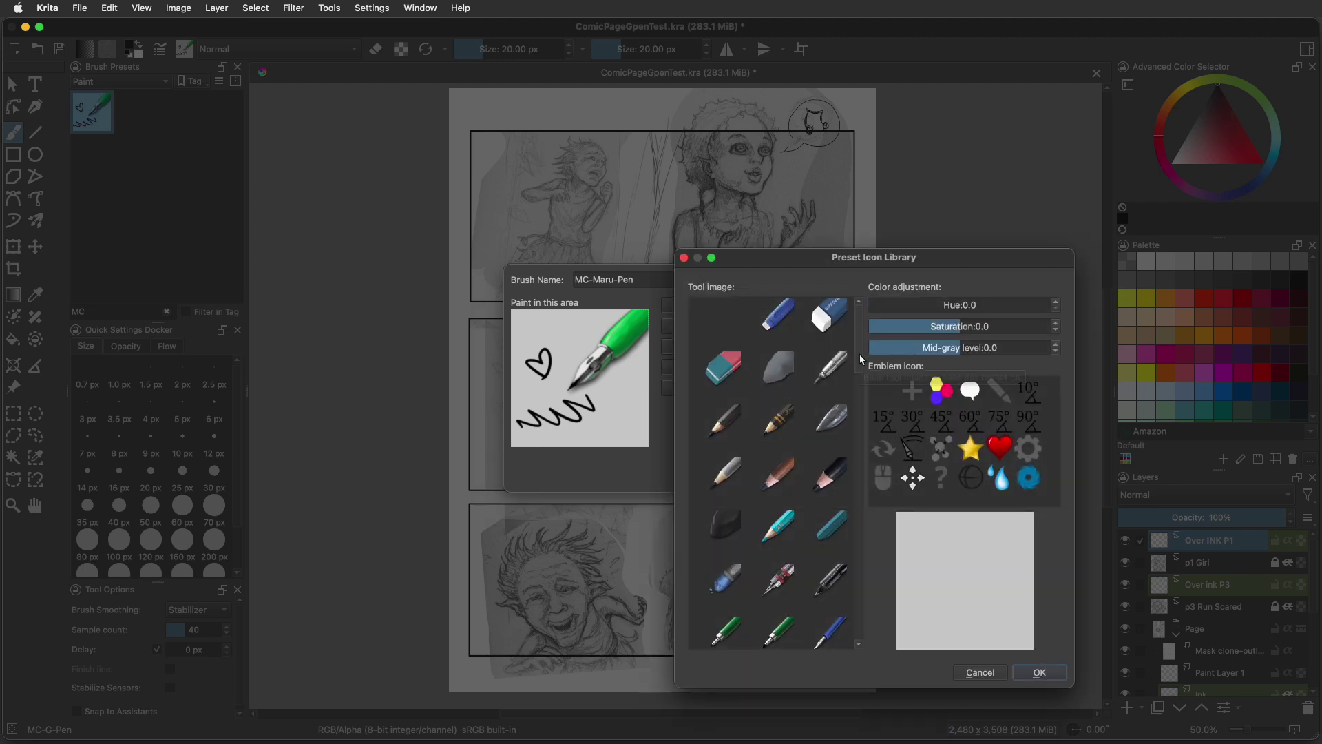
Use the blue fountain pen from the icon library as the thumbnail, with its hue shifted to teal.
left_click_drag(859, 354, 857, 401)
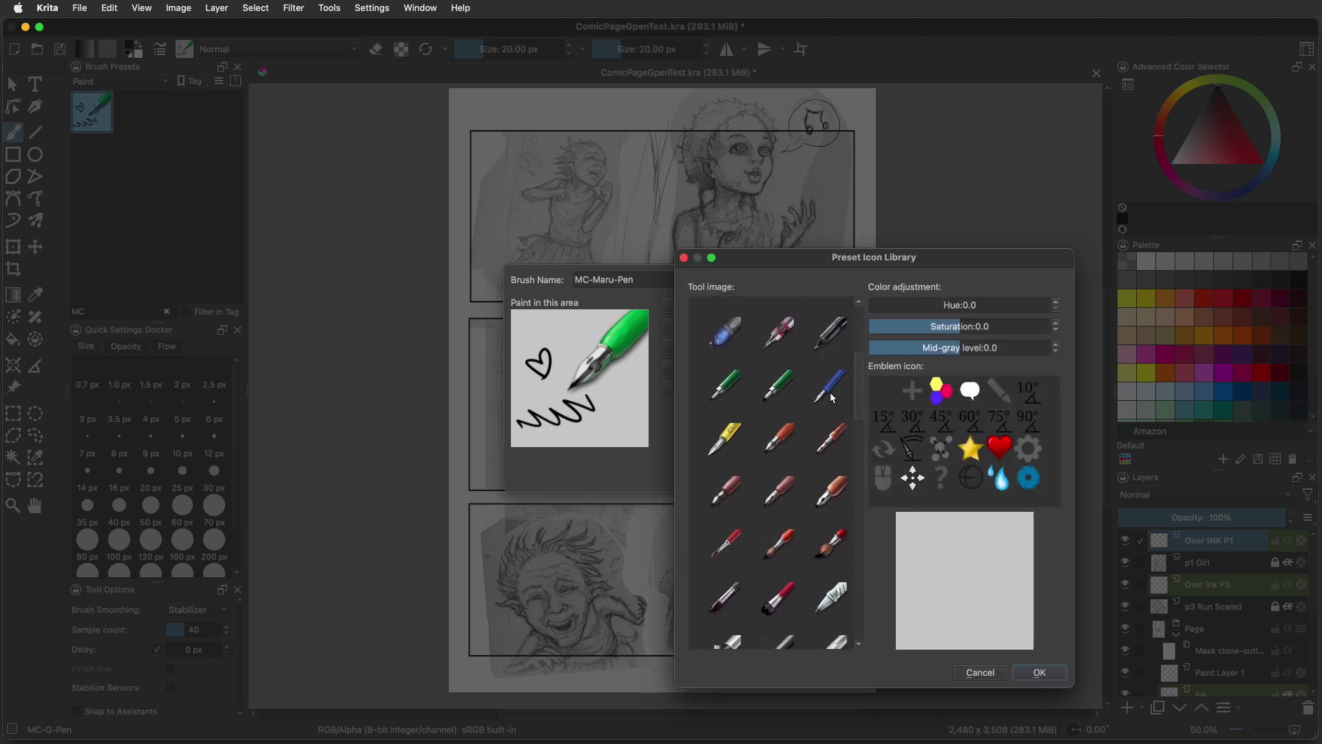
left_click(830, 391)
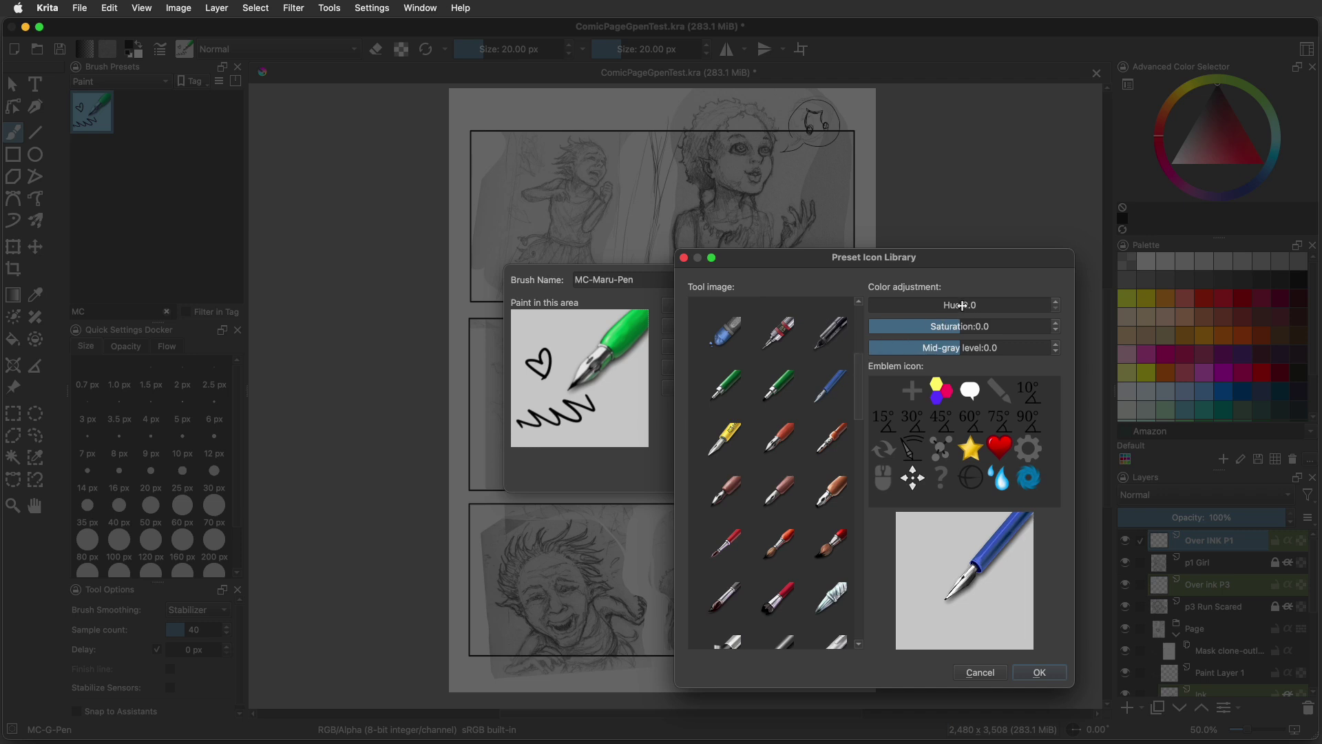
left_click_drag(964, 307, 1031, 312)
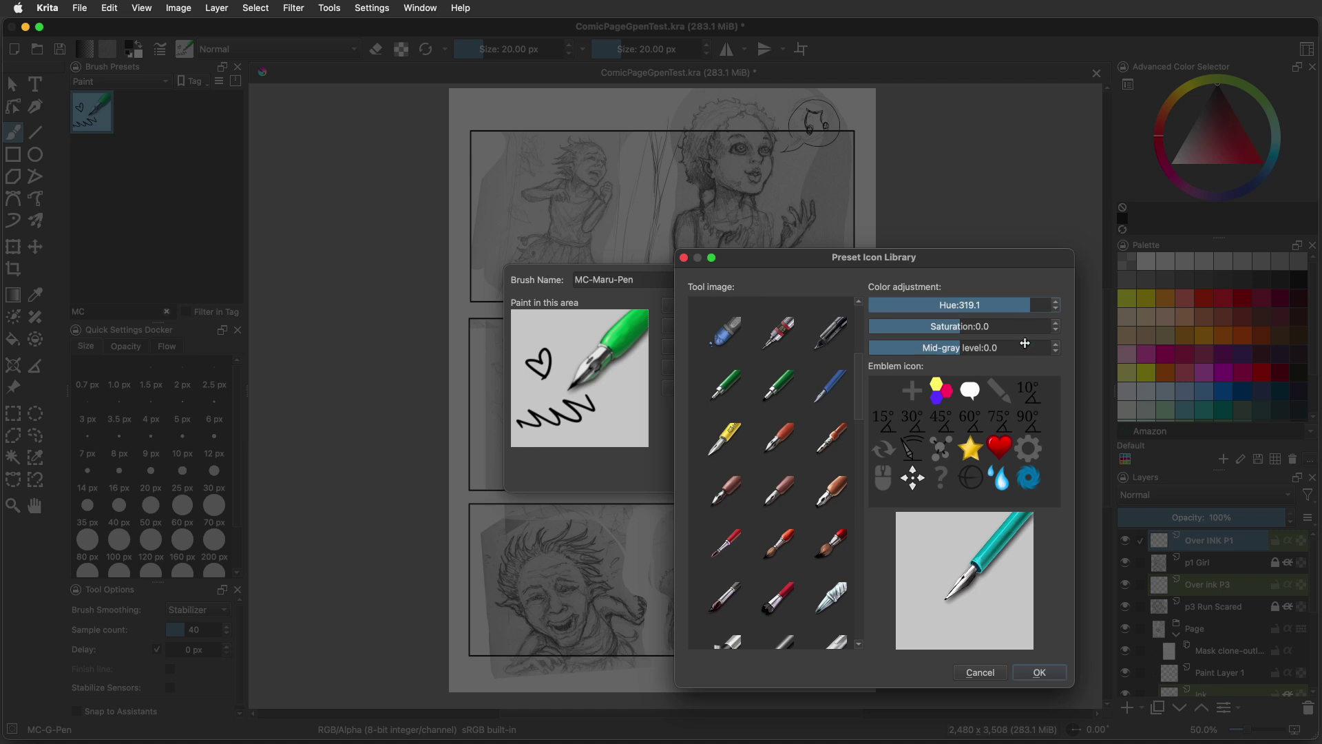
left_click(1040, 674)
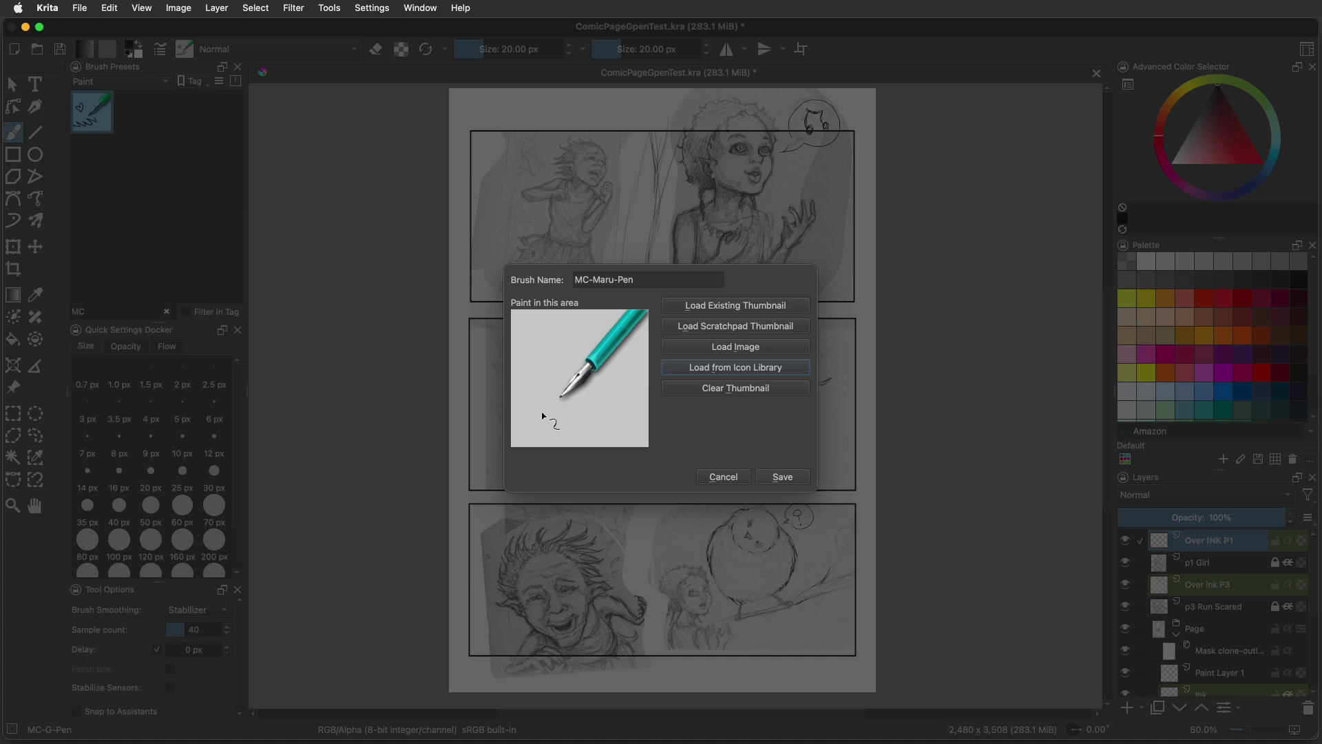
Doodle a squiggle and a face beside the teal pen, then save the MC-Maru-Pen preset.
mouse_move(591, 415)
left_mouse_down()
mouse_move(598, 426)
mouse_move(544, 428)
mouse_move(534, 403)
mouse_move(544, 417)
left_mouse_up()
mouse_move(542, 354)
left_mouse_down()
mouse_move(525, 355)
mouse_move(555, 377)
mouse_move(541, 348)
mouse_move(543, 363)
left_mouse_up()
key("ctrl+z")
left_click_drag(595, 419, 605, 429)
left_click(791, 478)
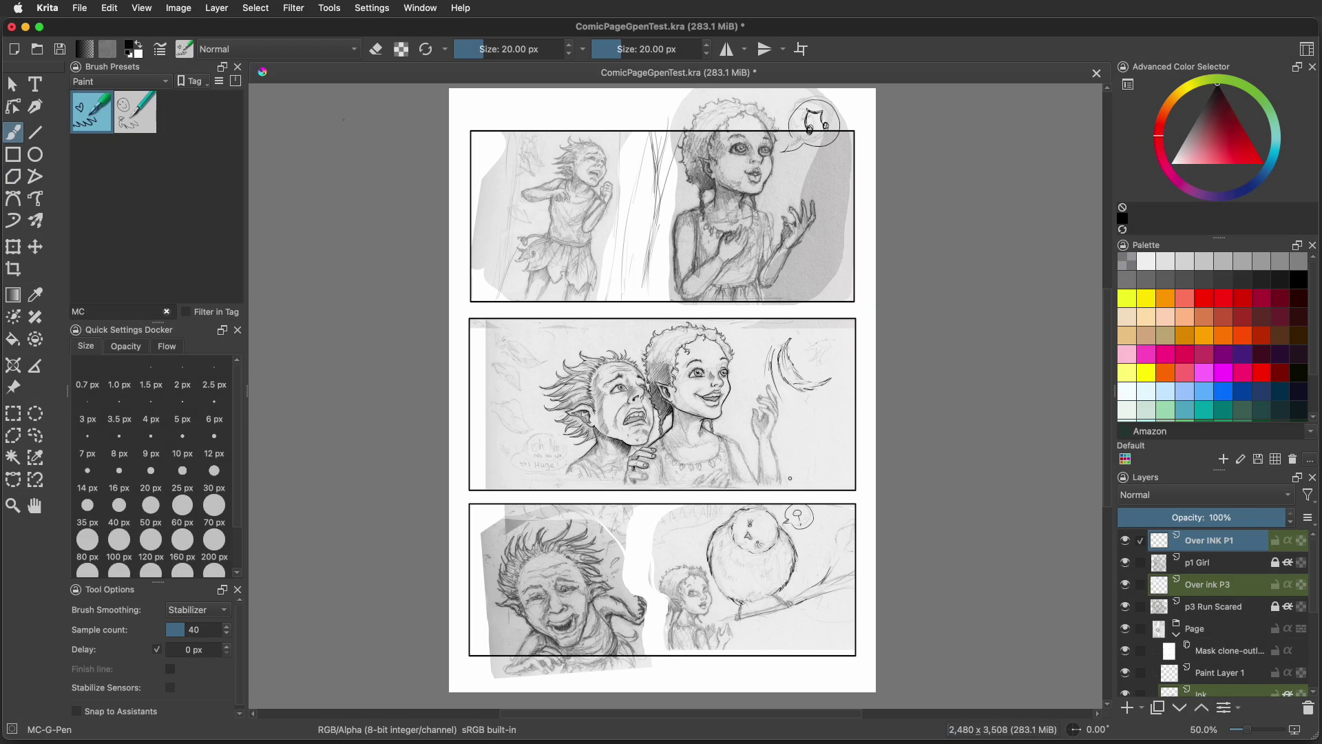
Assign the MC-G-Pen preset to the My Favorites tag.
scroll(789, 478, "up", 1)
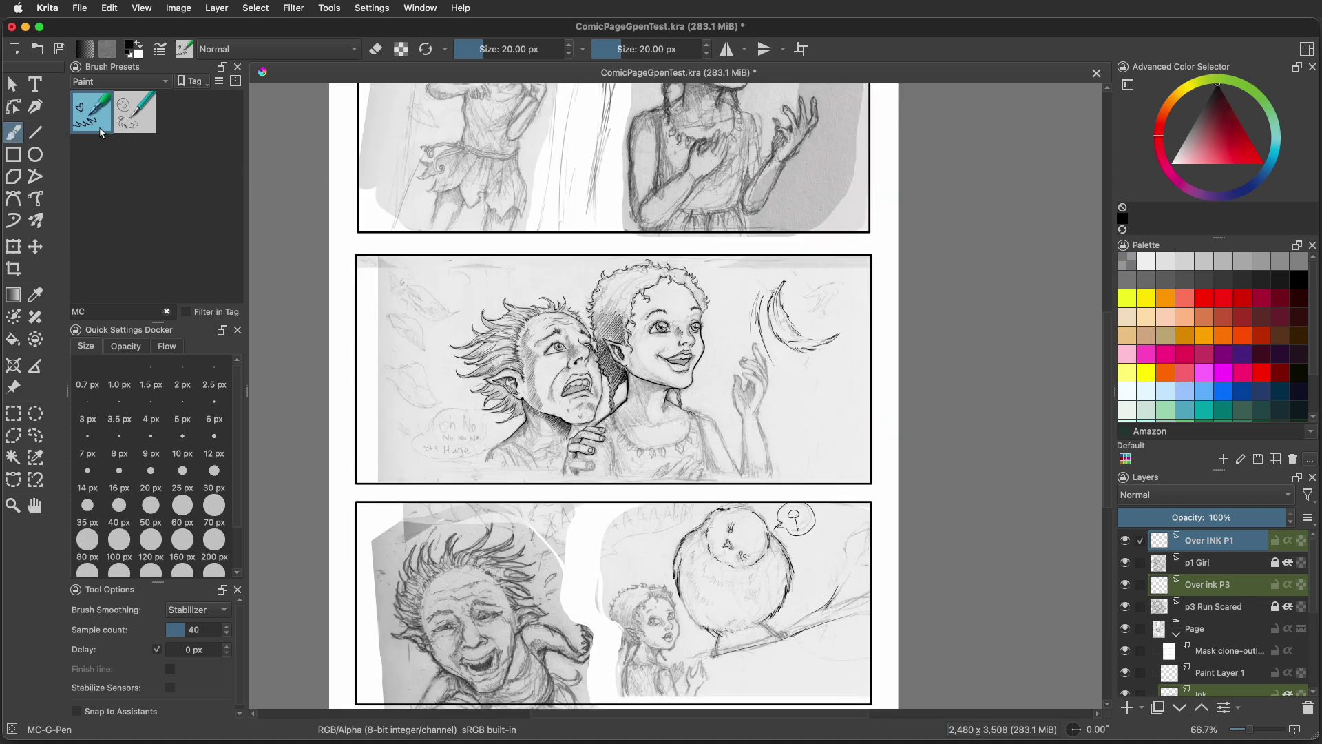
mouse_move(96, 124)
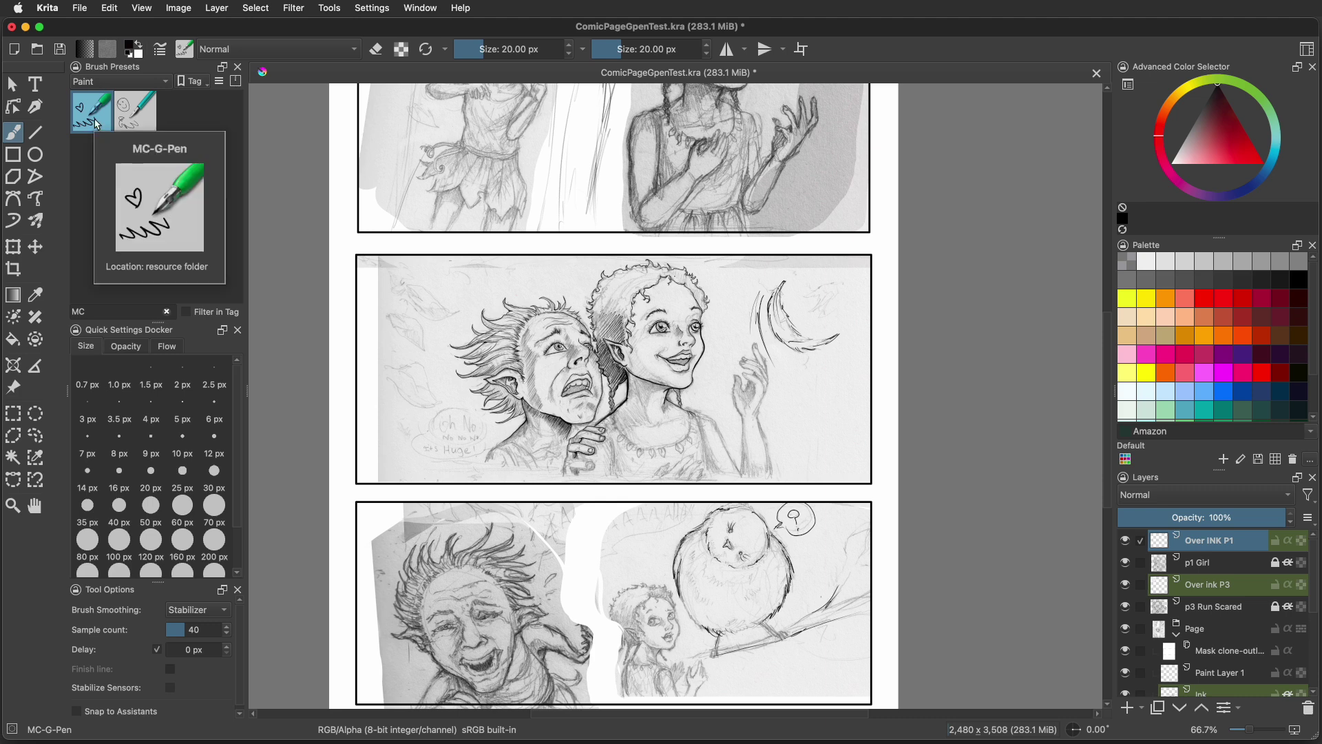
right_click(96, 123)
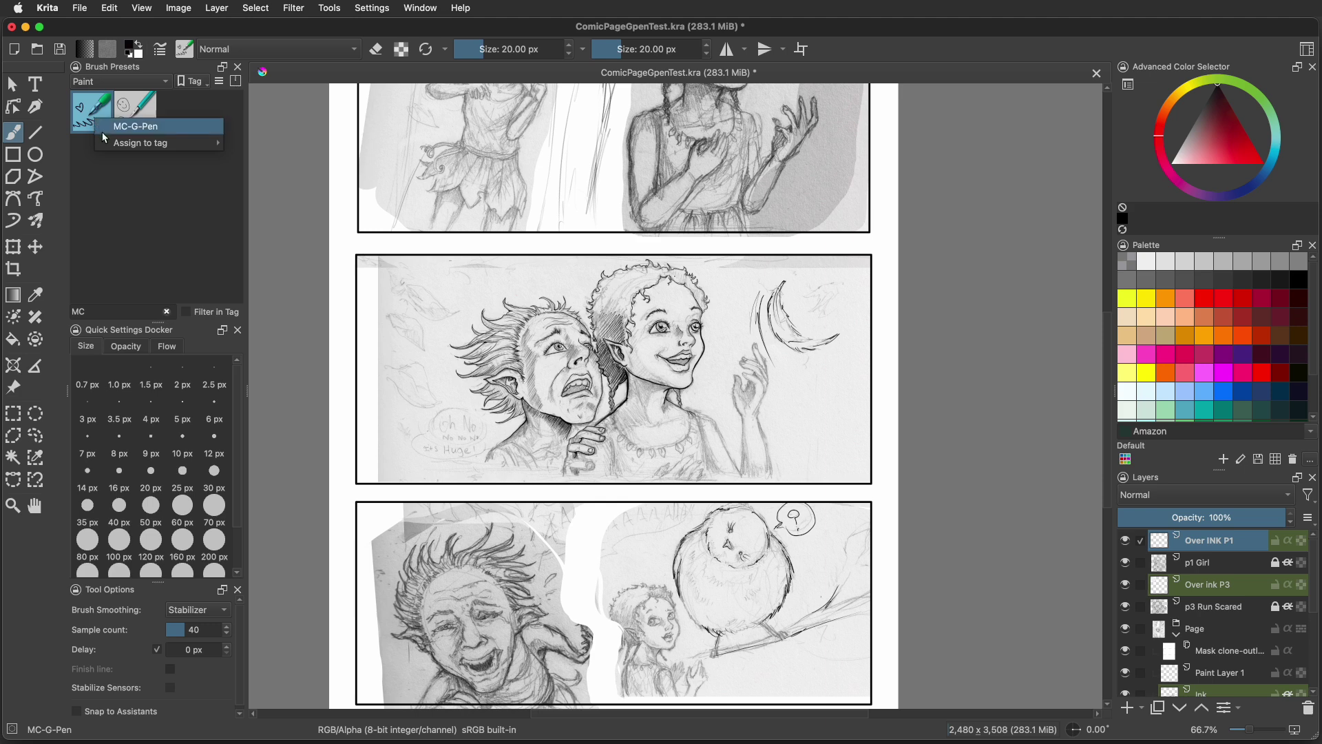
mouse_move(108, 141)
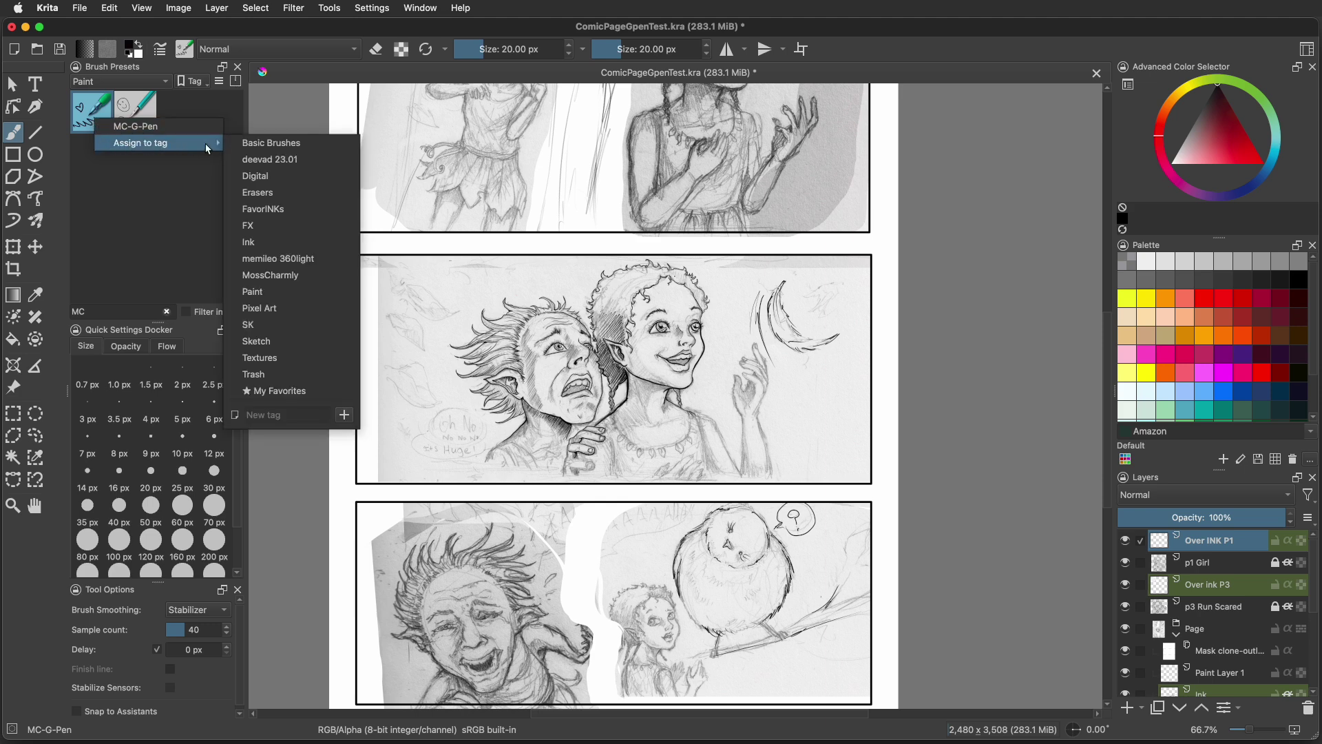
left_click(292, 395)
Select the MC-Maru-Pen preset and assign it to the My Favorites tag as well.
left_click(134, 111)
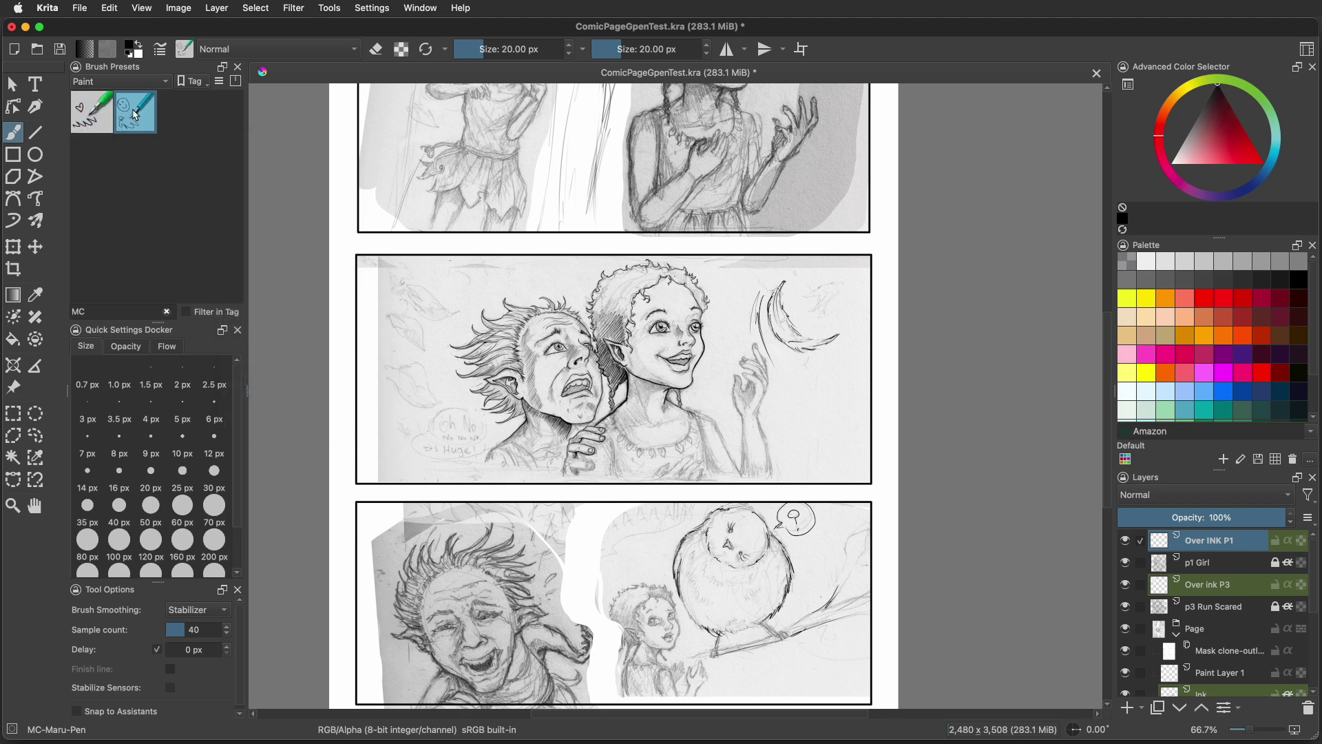
right_click(135, 112)
mouse_move(151, 134)
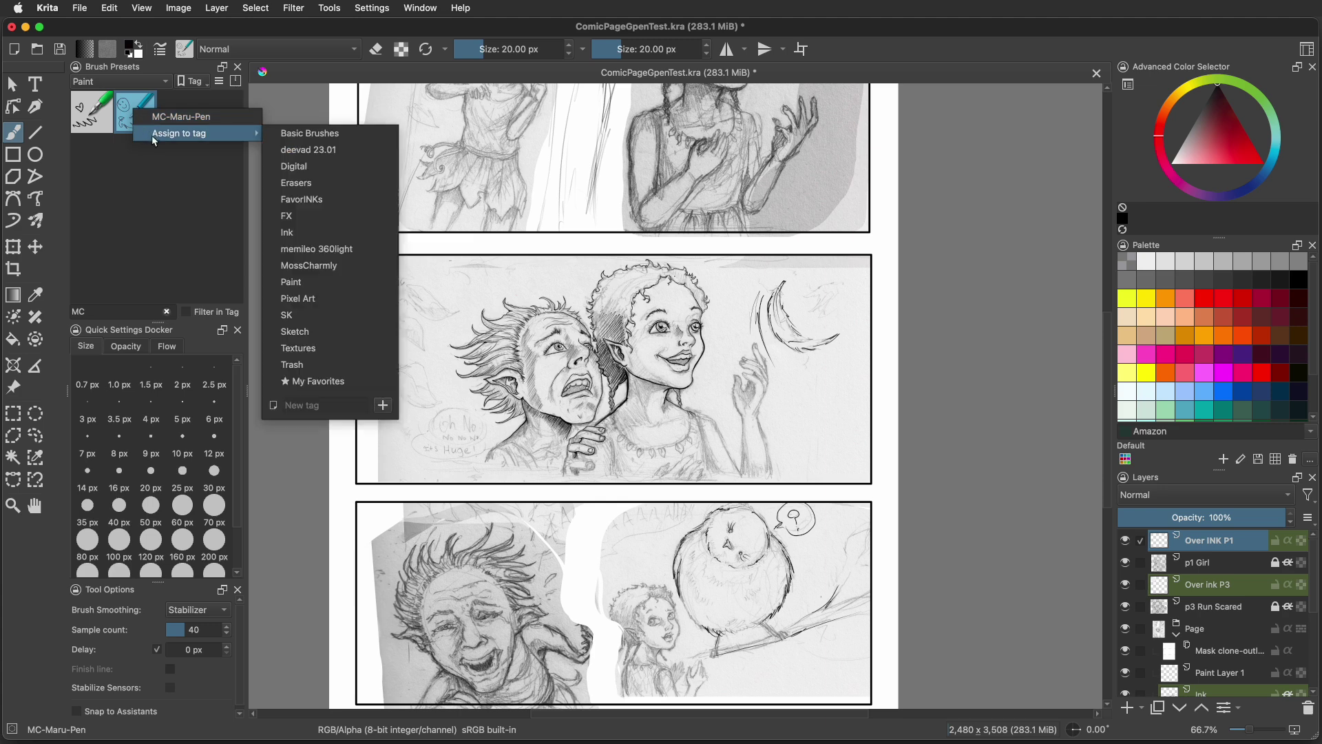
left_click(308, 382)
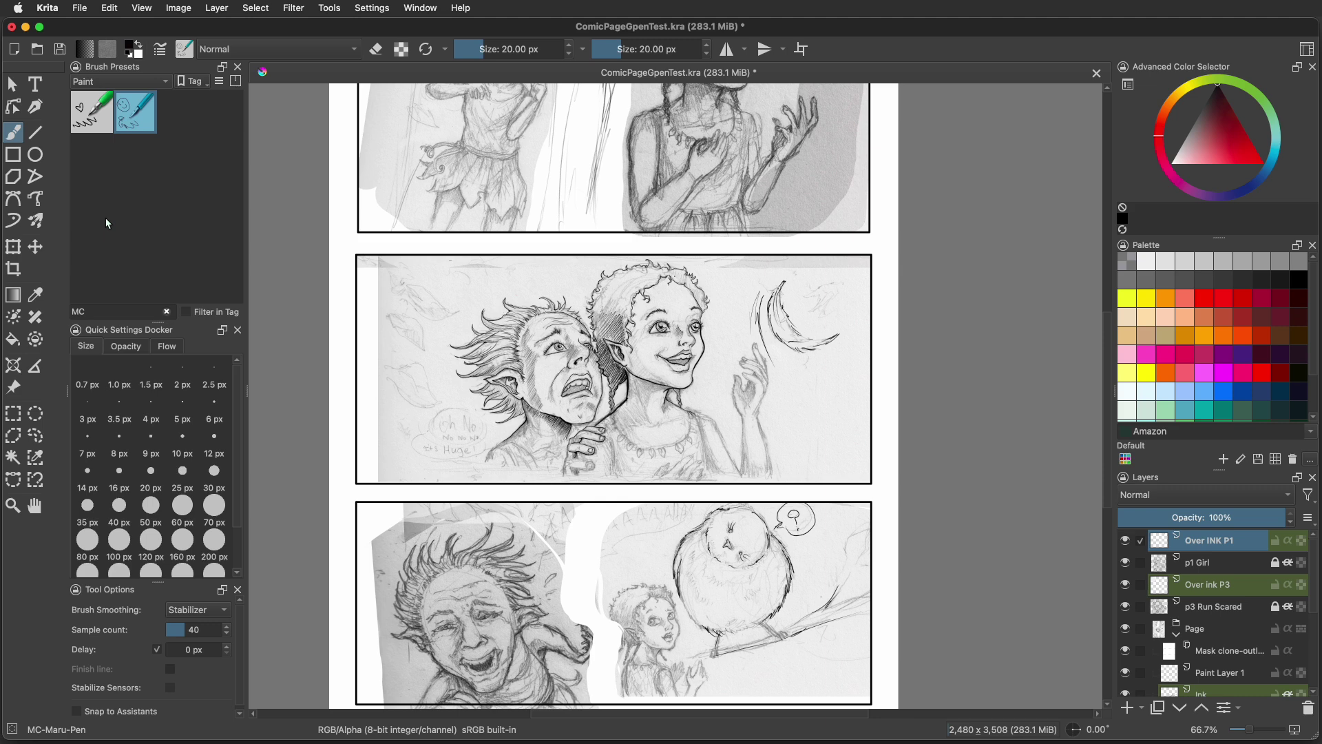
Switch the Brush Presets docker to the My Favorites tag to list both MC pens.
left_click(94, 83)
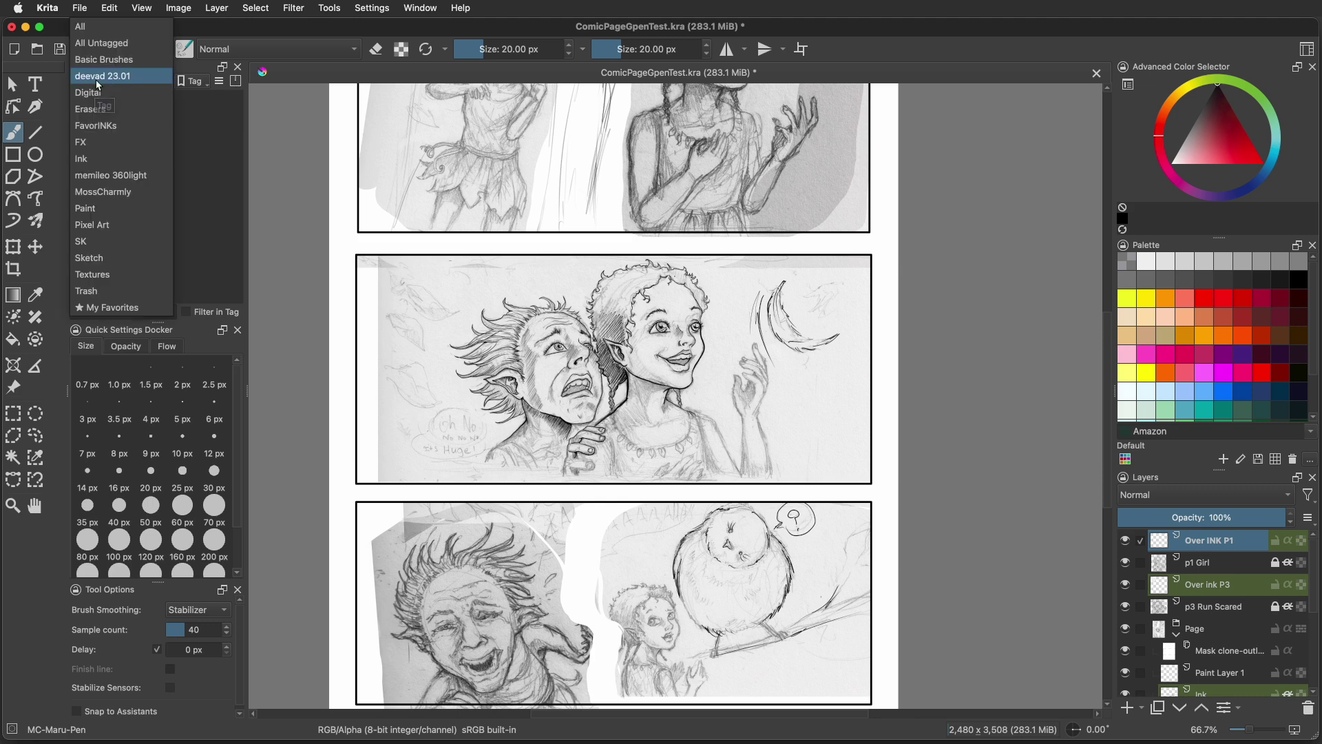
left_click(122, 314)
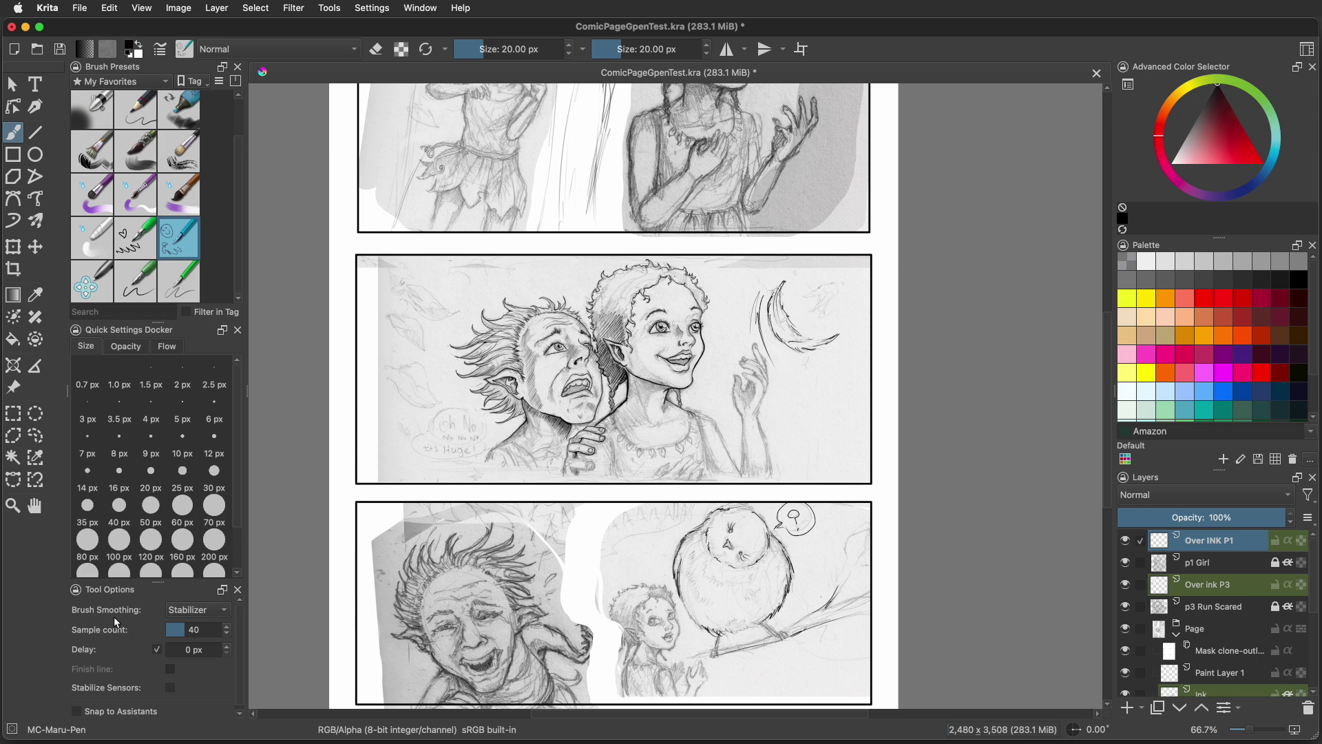
left_click(186, 611)
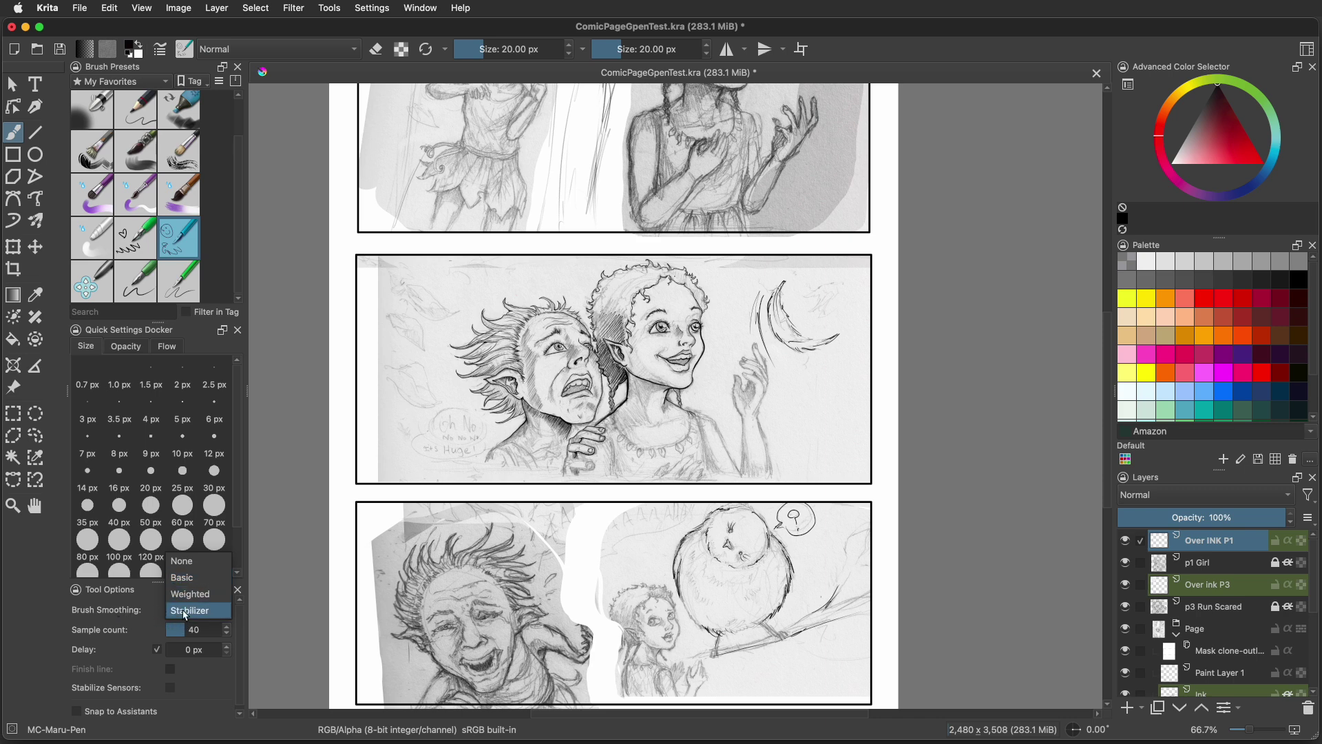
left_click(181, 577)
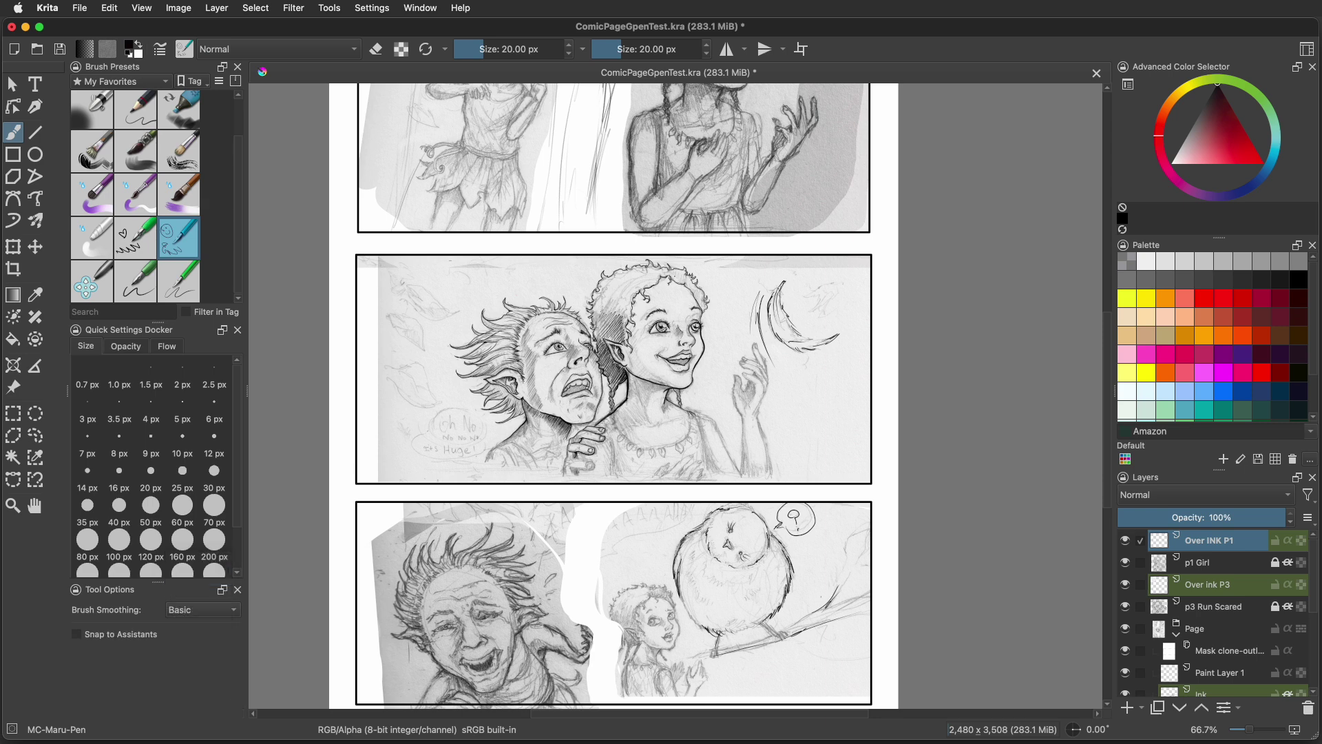
left_click(186, 611)
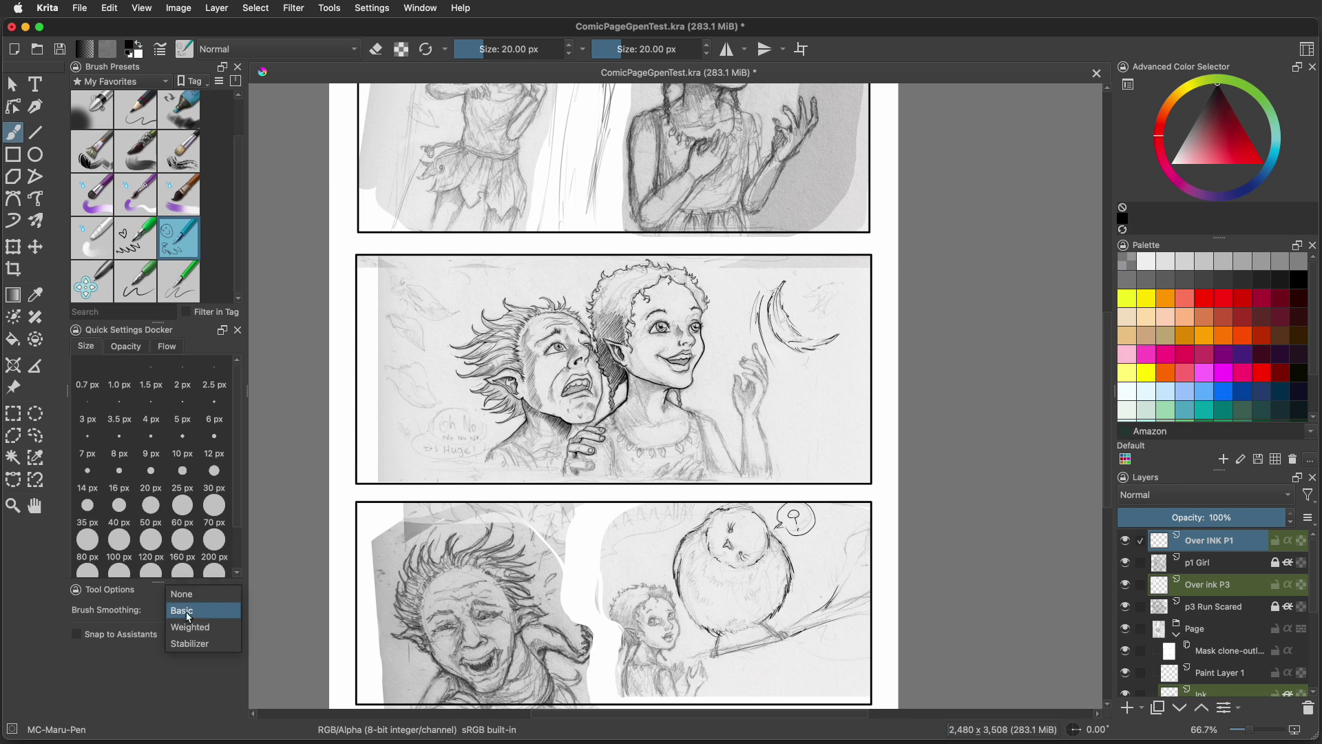
left_click(185, 646)
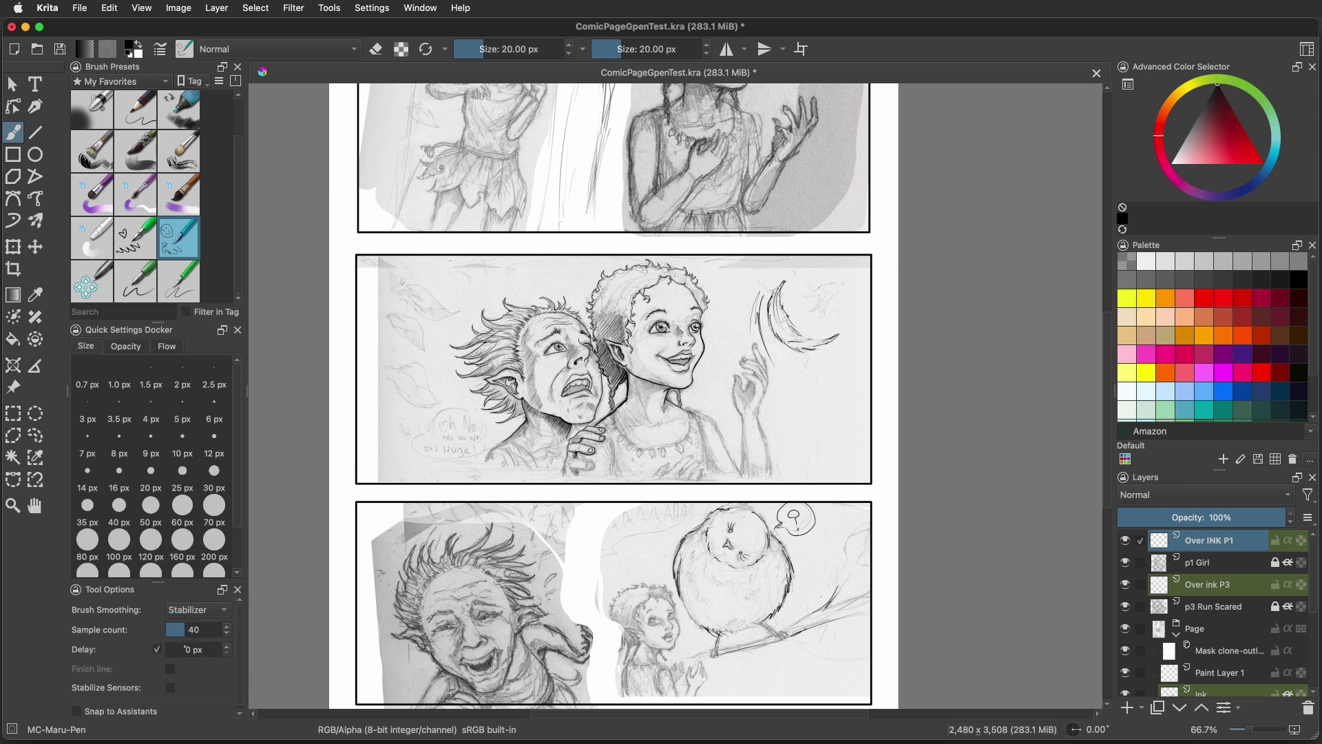